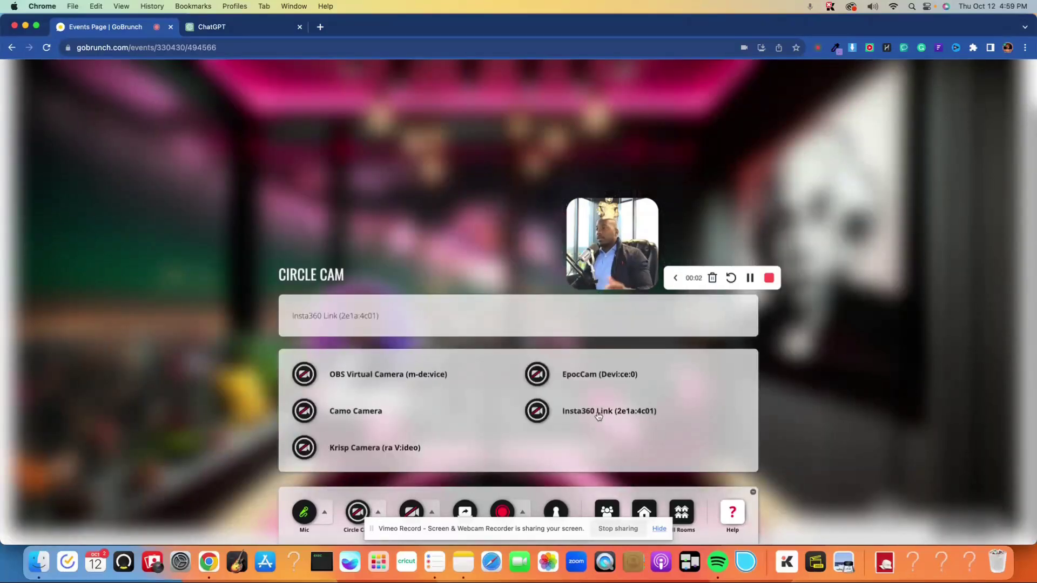
- Turn on the Insta360 Link circle cam and settle into the right-hand table seat
{"action": "left_click", "coordinate": [348, 410]}
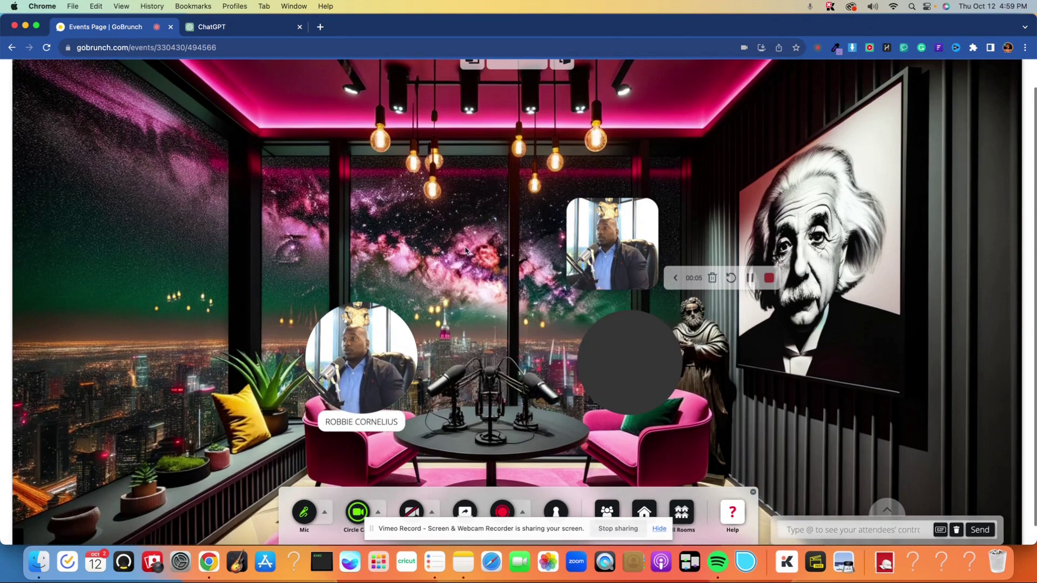
{"action": "left_click_drag", "start_coordinate": [608, 239], "coordinate": [858, 340]}
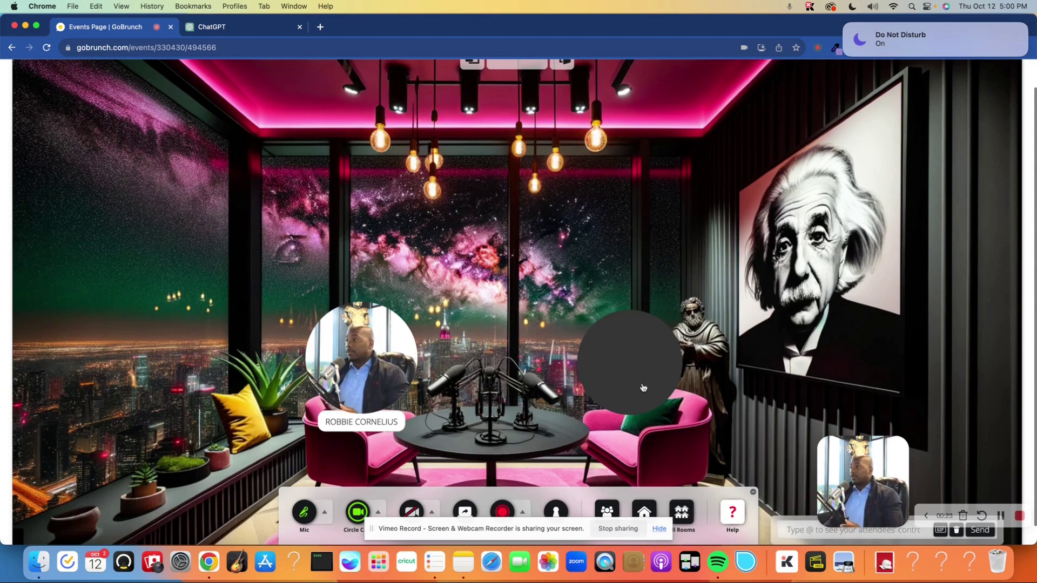
{"action": "left_click", "coordinate": [655, 372]}
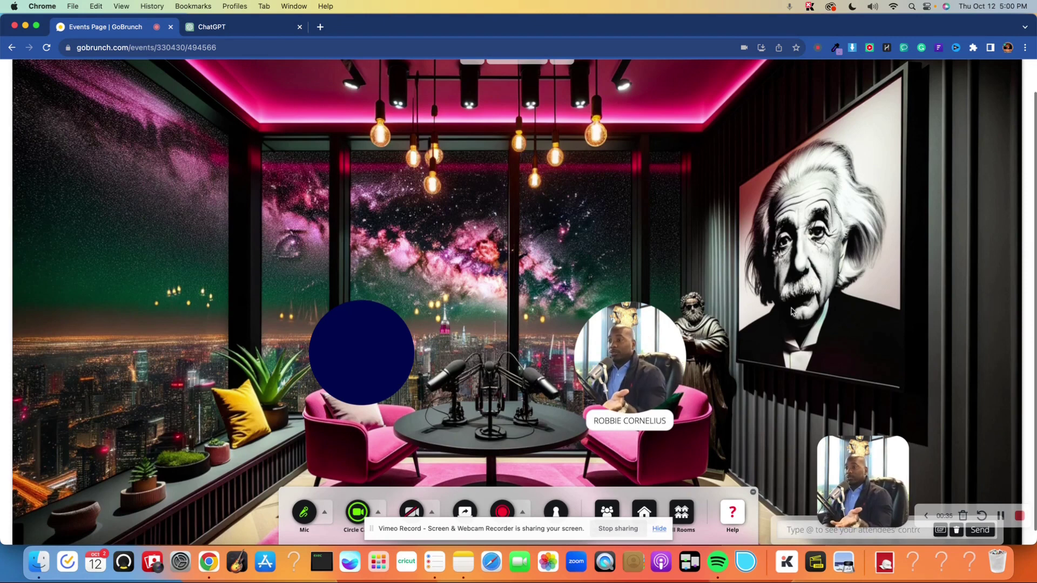
{"action": "left_click", "coordinate": [377, 372]}
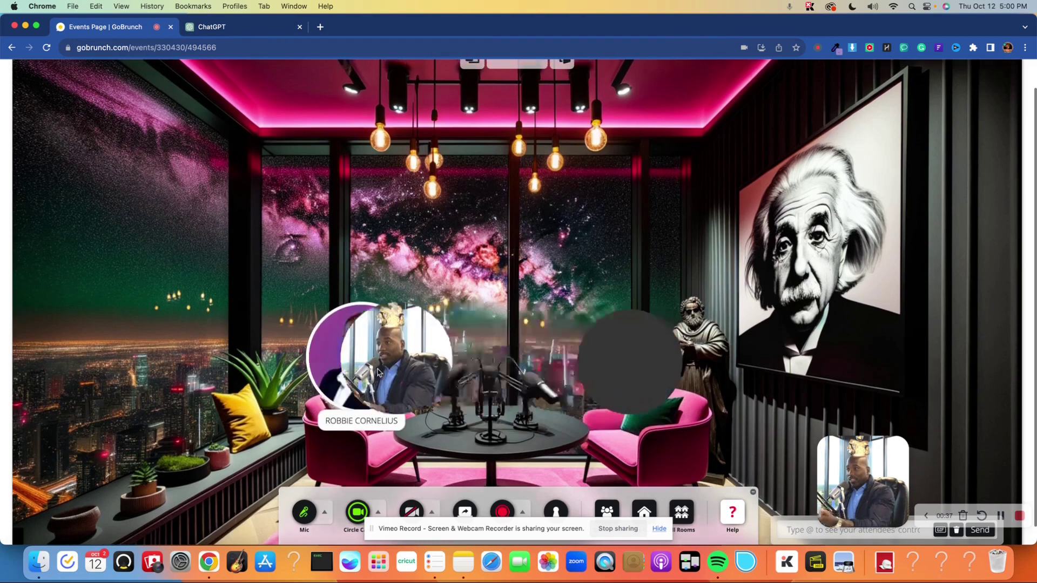
{"action": "left_click", "coordinate": [627, 363]}
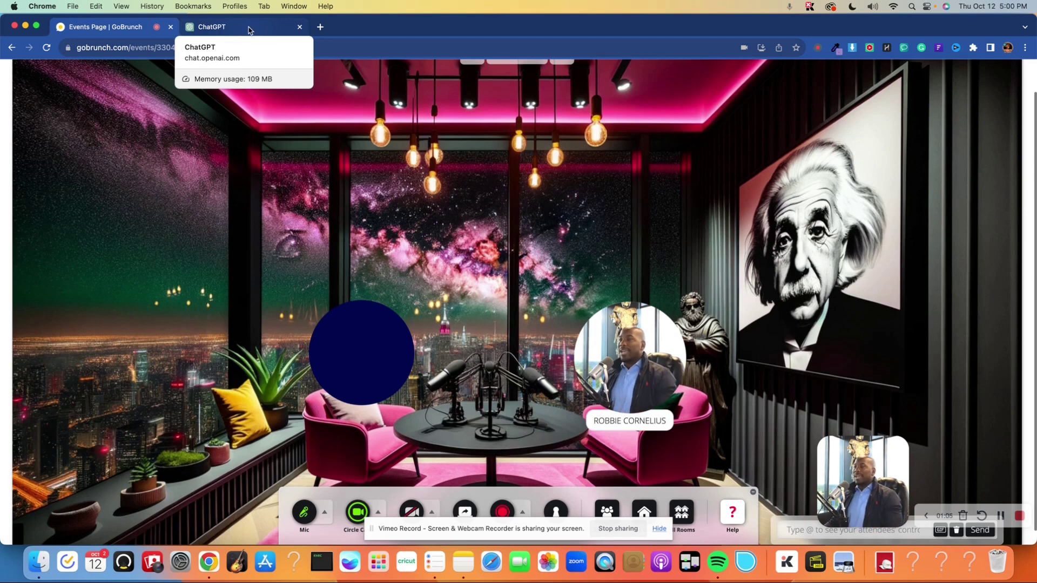
- Bring up the ChatGPT tab for the DALL·E mastermind-room prompt
{"action": "left_click", "coordinate": [289, 30]}
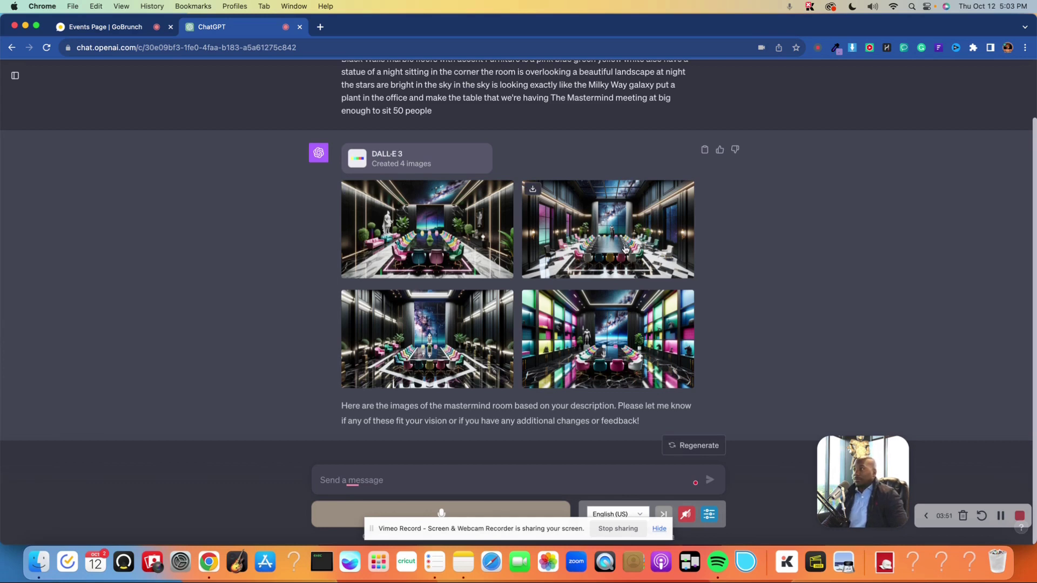
{"action": "left_click", "coordinate": [626, 253]}
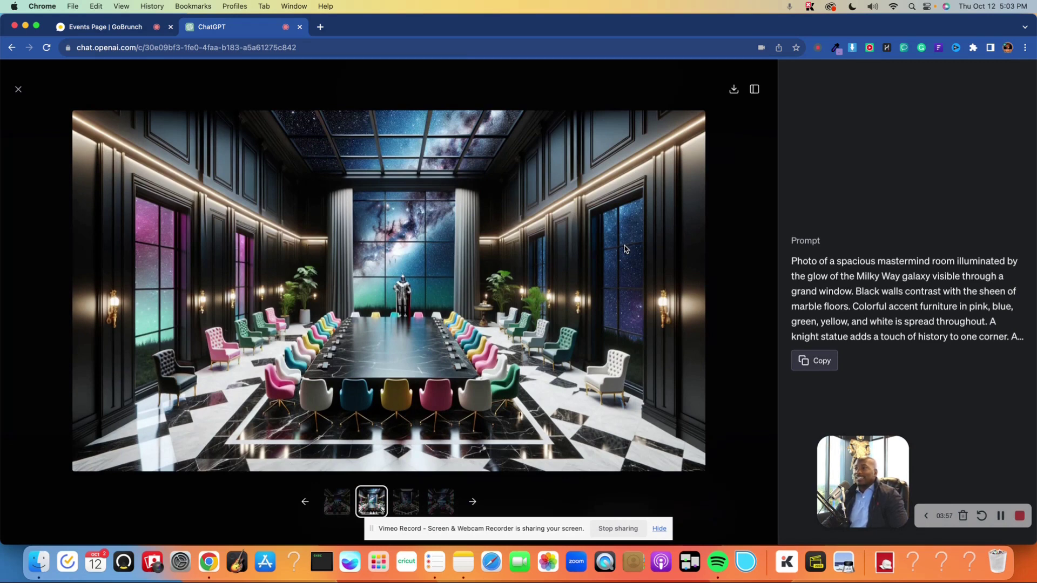
{"action": "left_click", "coordinate": [19, 89]}
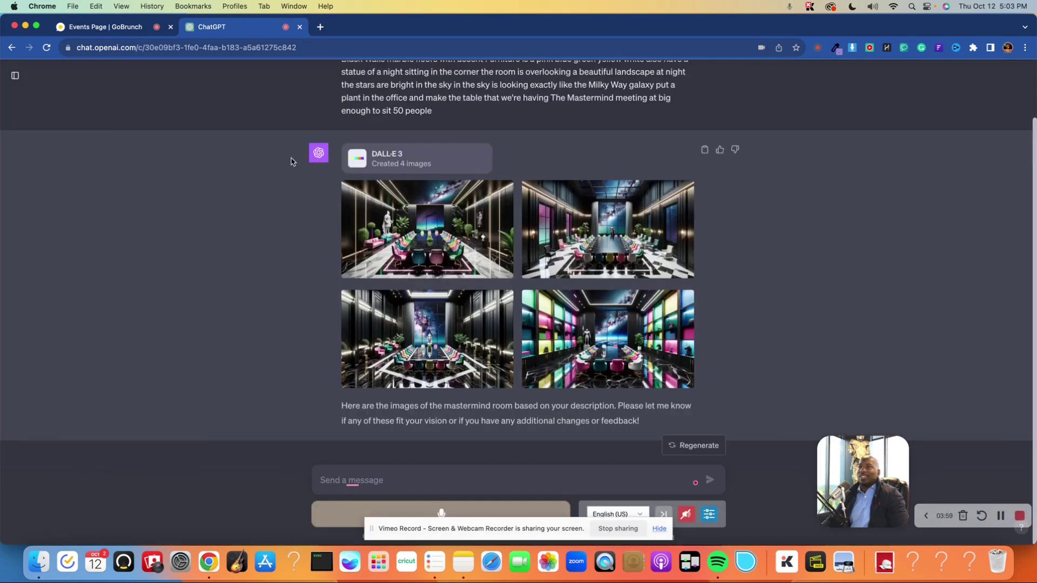
{"action": "left_click", "coordinate": [385, 208]}
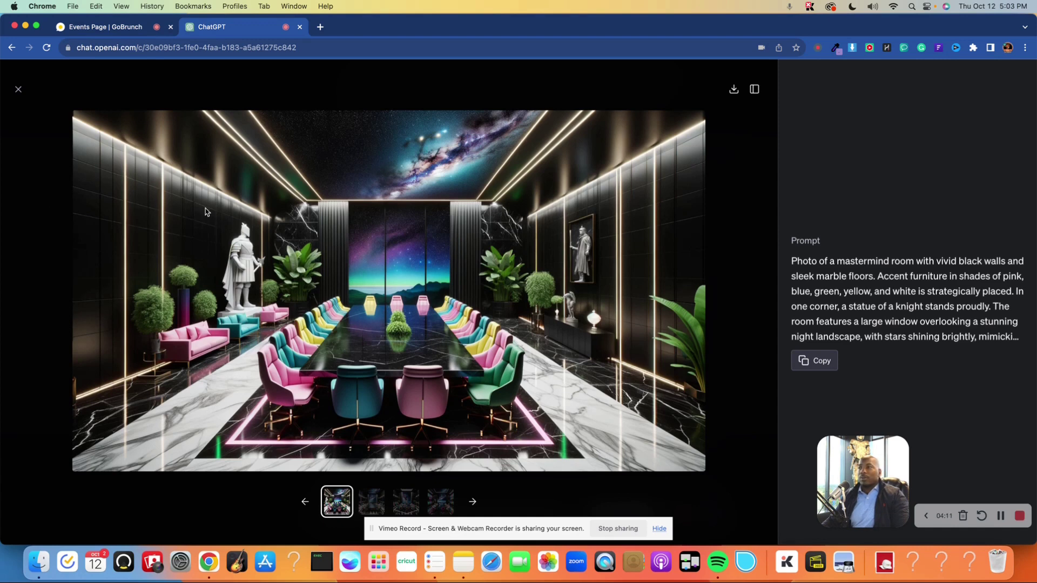
{"action": "left_click", "coordinate": [18, 89]}
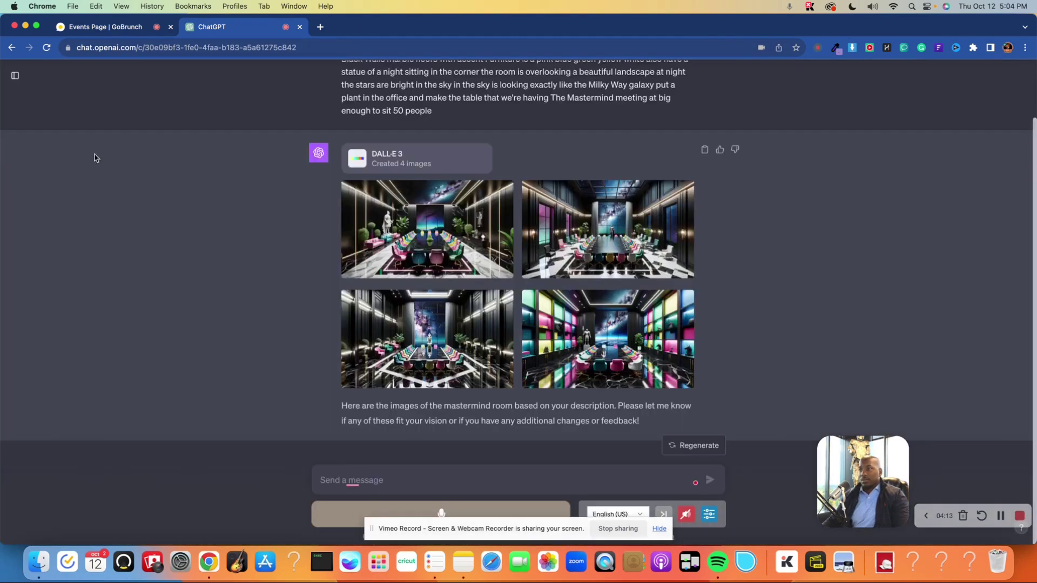
{"action": "left_click", "coordinate": [468, 334]}
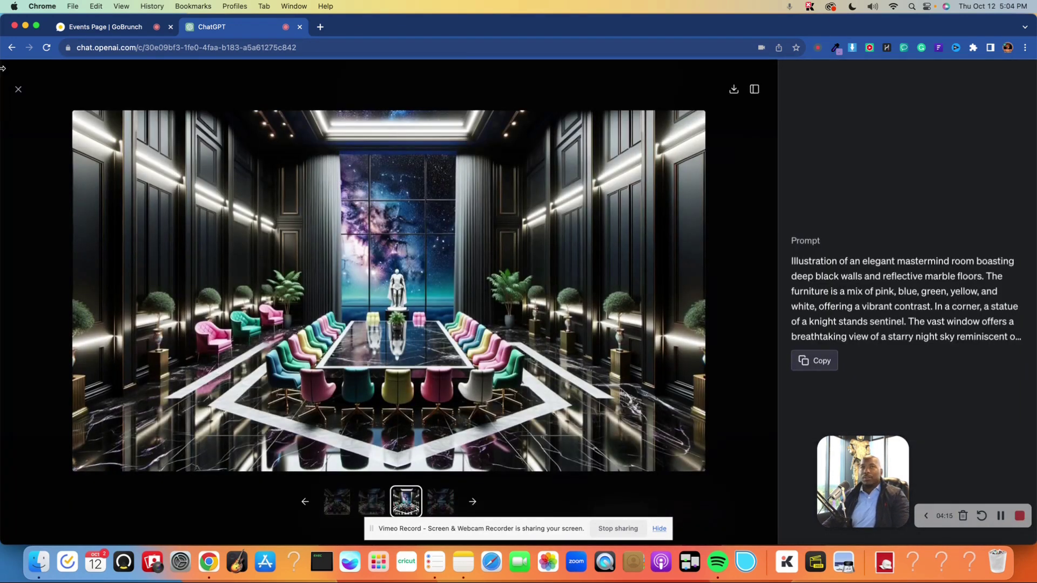
{"action": "left_click", "coordinate": [18, 91]}
{"action": "left_click", "coordinate": [609, 327]}
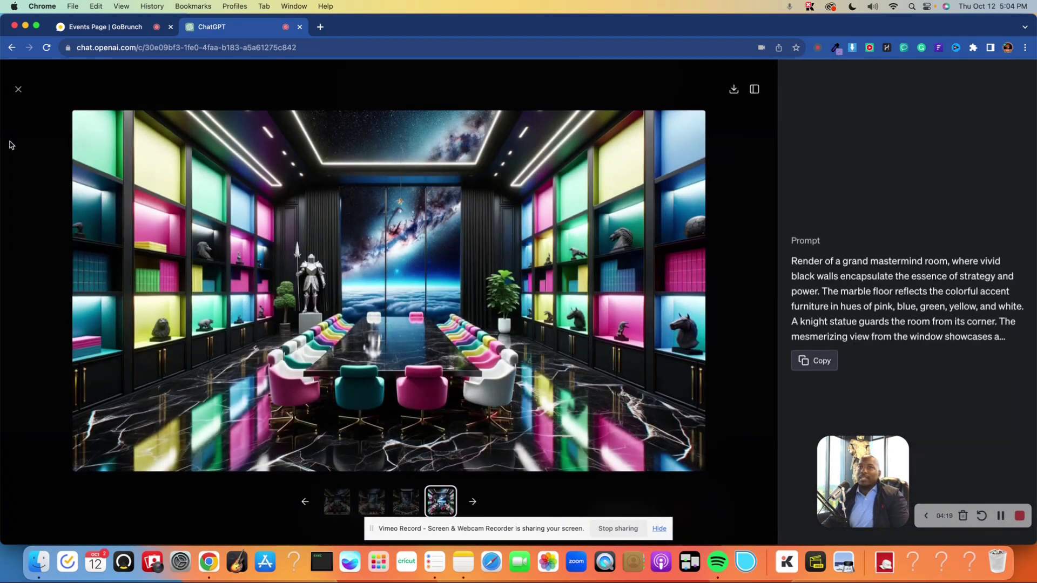
- Stop the unfinished image request, ask for a horizontal table, and enlarge the second image
{"action": "left_click", "coordinate": [18, 90]}
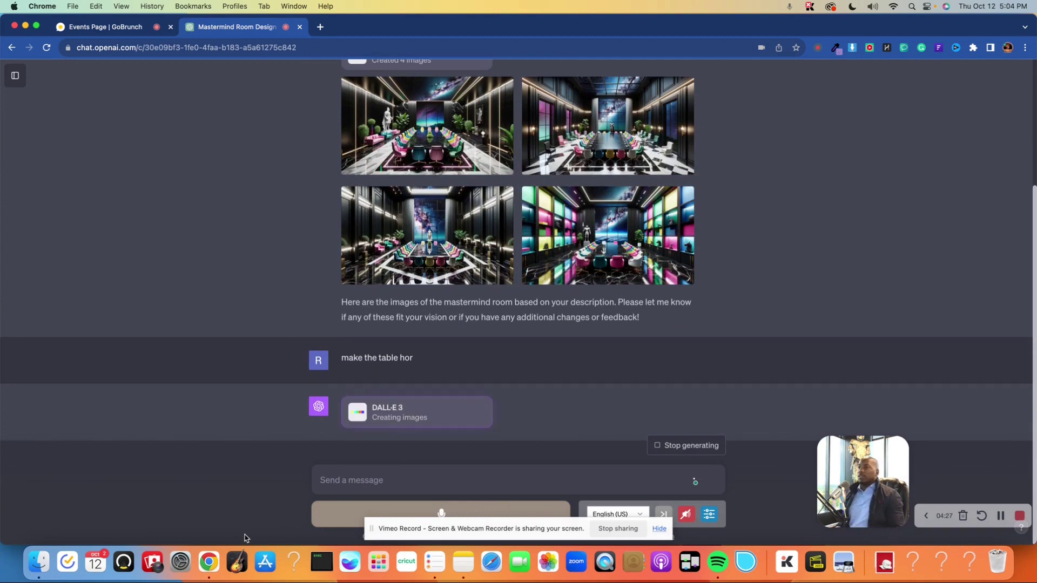
{"action": "left_click", "coordinate": [687, 444]}
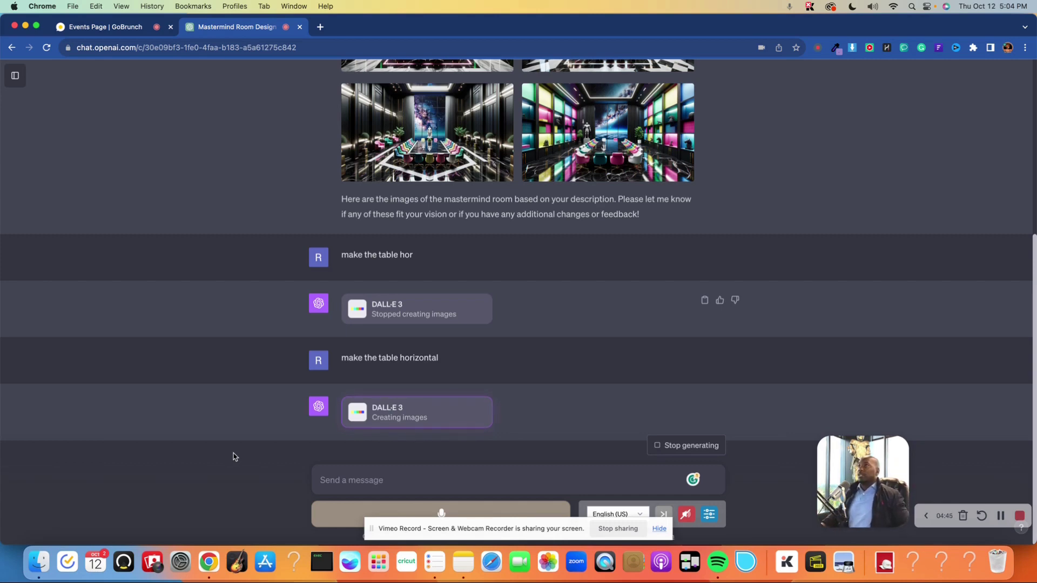
{"action": "scroll", "coordinate": [531, 160], "scroll_direction": "up", "scroll_amount": 1}
{"action": "scroll", "coordinate": [584, 218], "scroll_direction": "up", "scroll_amount": 4}
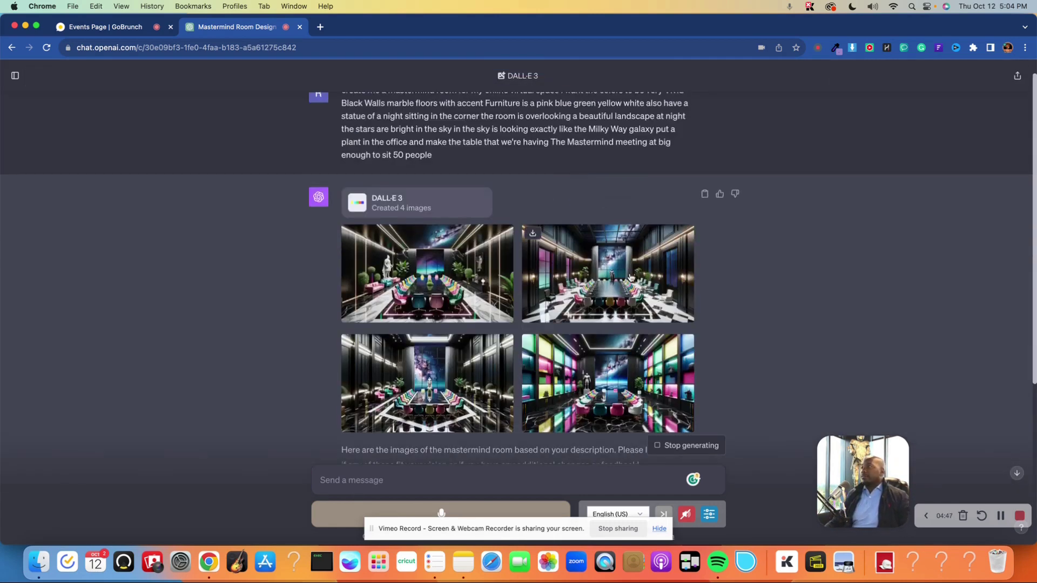
{"action": "left_click", "coordinate": [596, 267]}
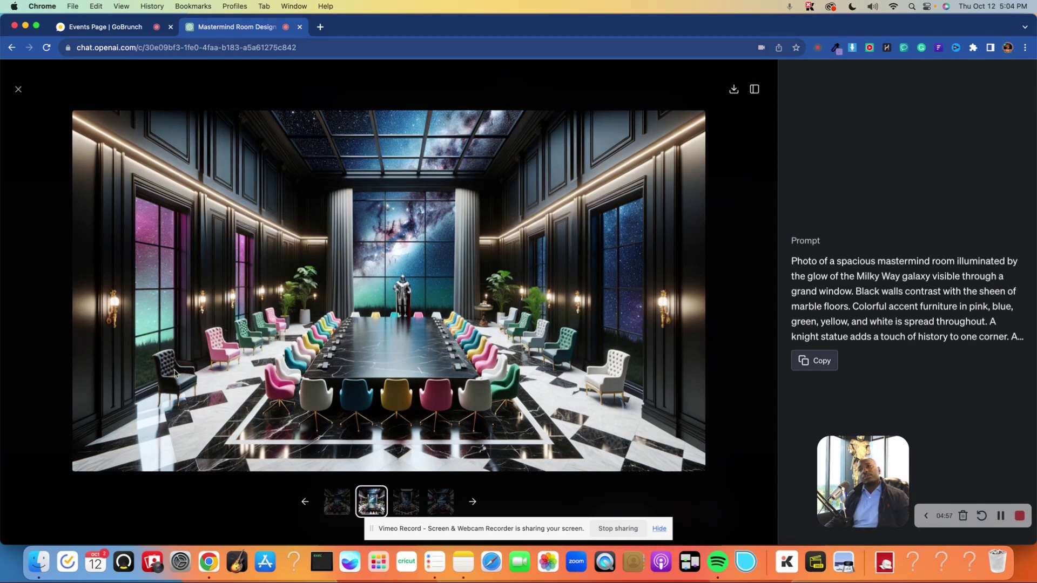
- Close the full-size image viewer in ChatGPT and head back to the GoBrunch room
{"action": "left_click", "coordinate": [106, 27]}
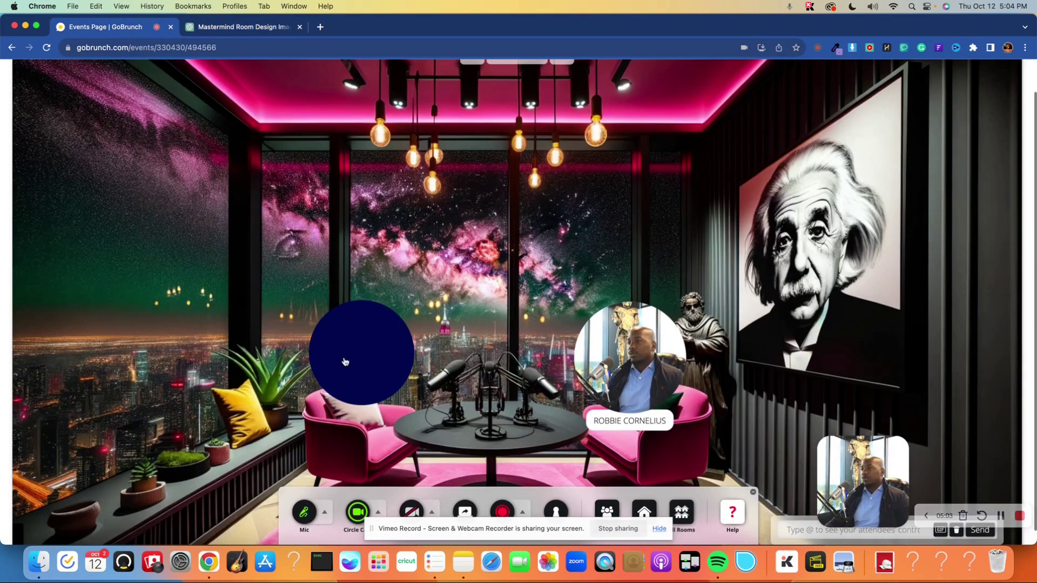
{"action": "left_click", "coordinate": [239, 26]}
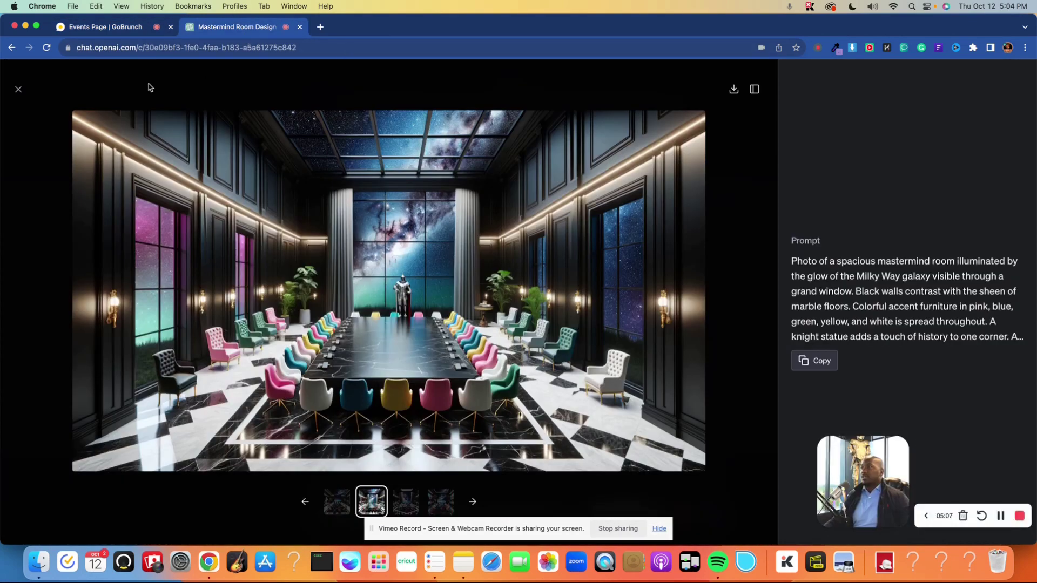
{"action": "left_click", "coordinate": [22, 94]}
{"action": "scroll", "coordinate": [243, 235], "scroll_direction": "down", "scroll_amount": 5}
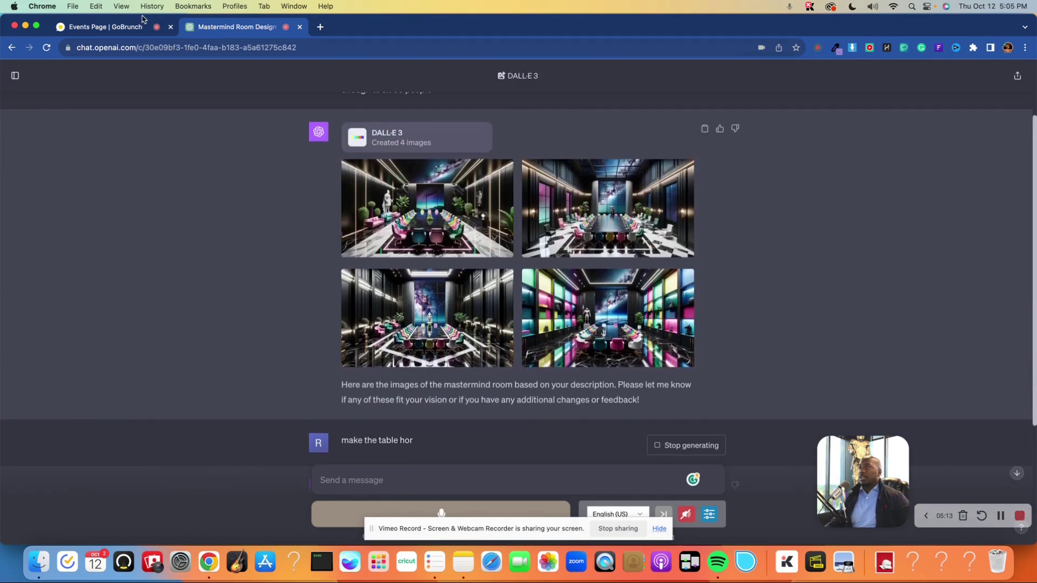
{"action": "left_click", "coordinate": [109, 29]}
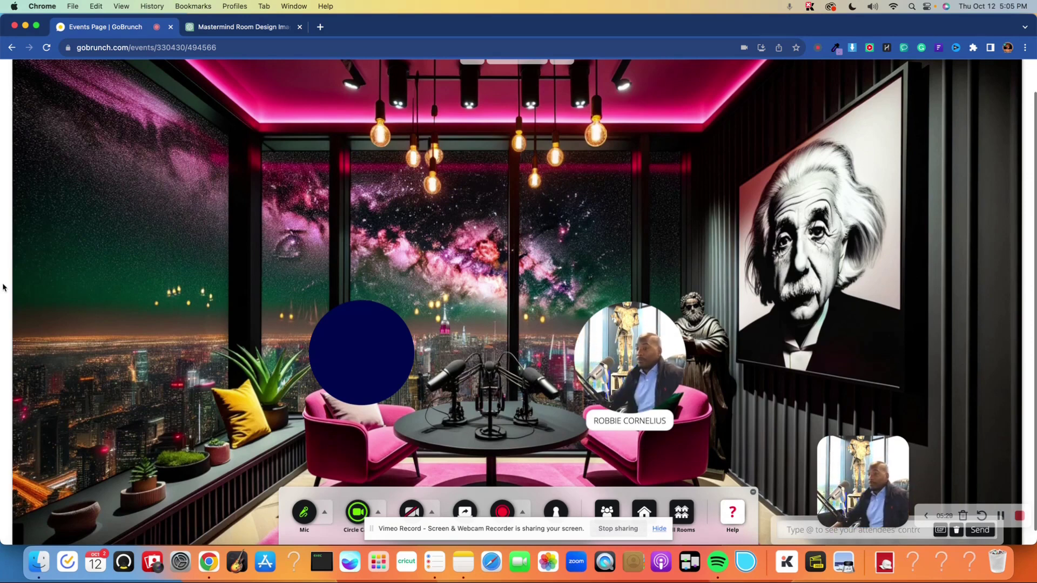
- Switch the main camera to Insta360 Link and centre its video above the table
{"action": "left_click", "coordinate": [434, 515]}
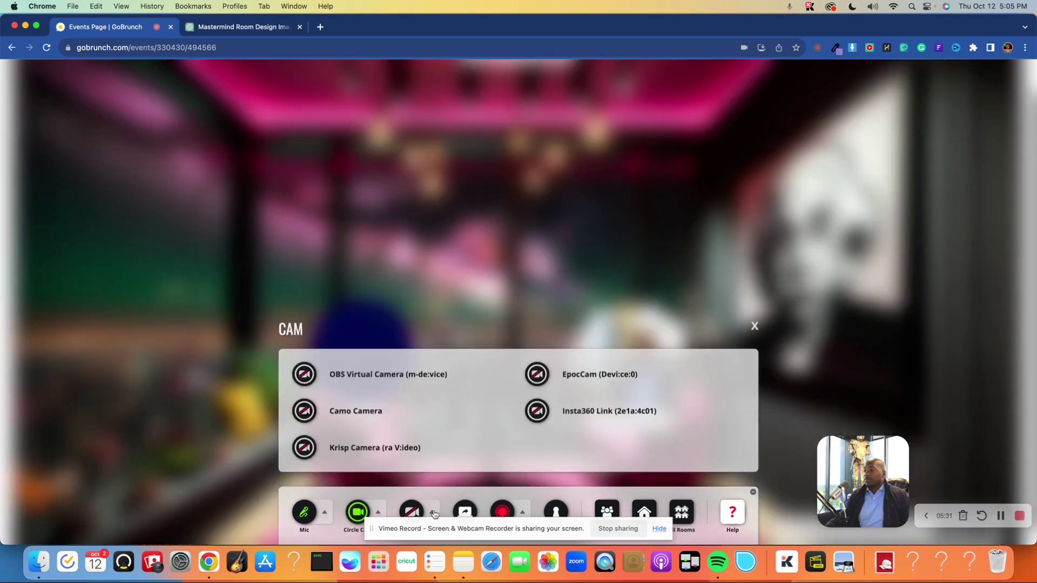
{"action": "left_click", "coordinate": [604, 416]}
{"action": "left_click_drag", "start_coordinate": [212, 114], "coordinate": [435, 262]}
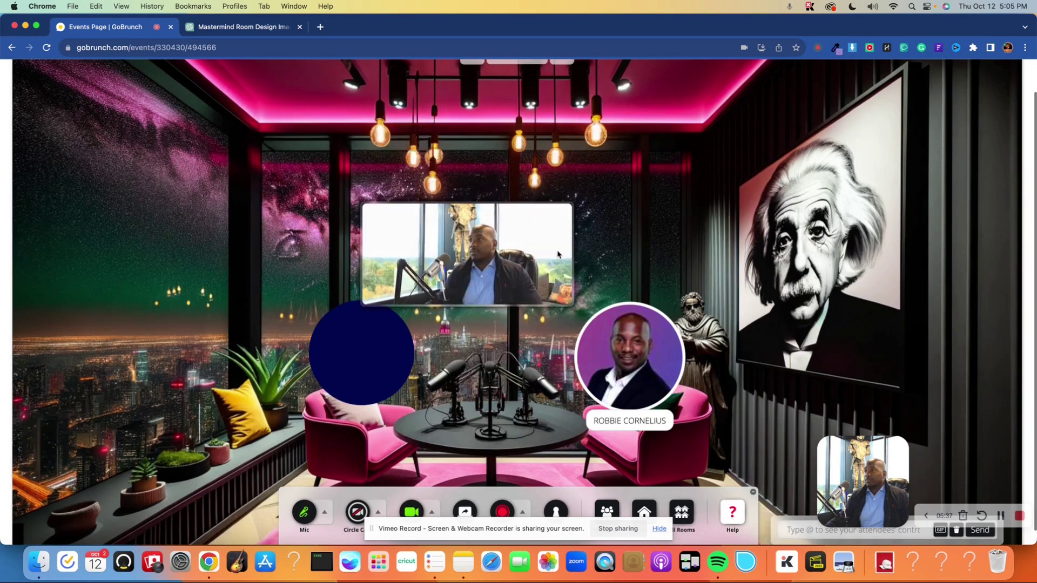
{"action": "left_click_drag", "start_coordinate": [536, 262], "coordinate": [545, 228]}
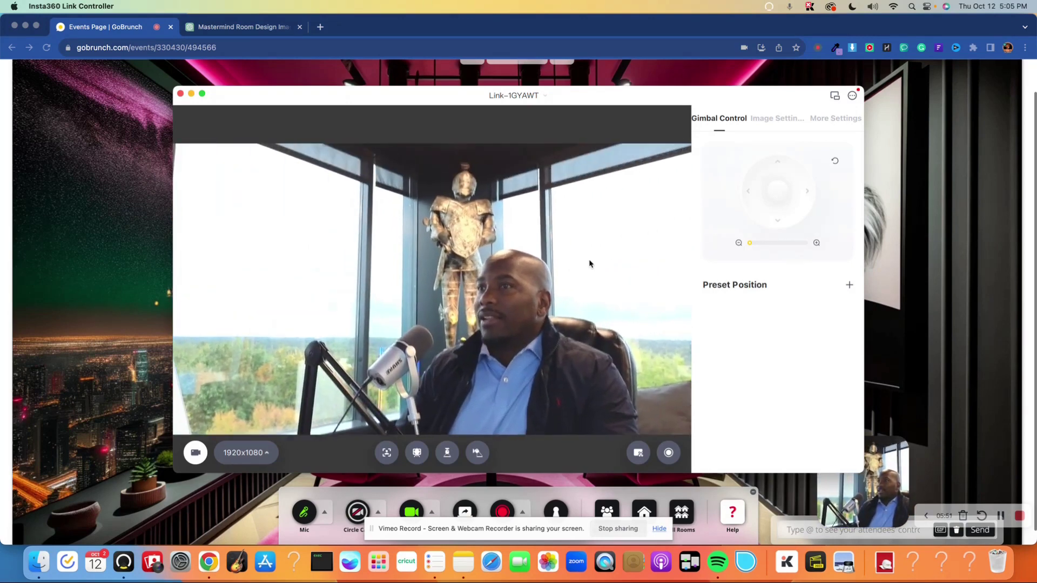
- Pan the Insta360 view back onto the seated man, minimize the controller, and enable circle cam
{"action": "left_click_drag", "start_coordinate": [516, 228], "coordinate": [340, 192]}
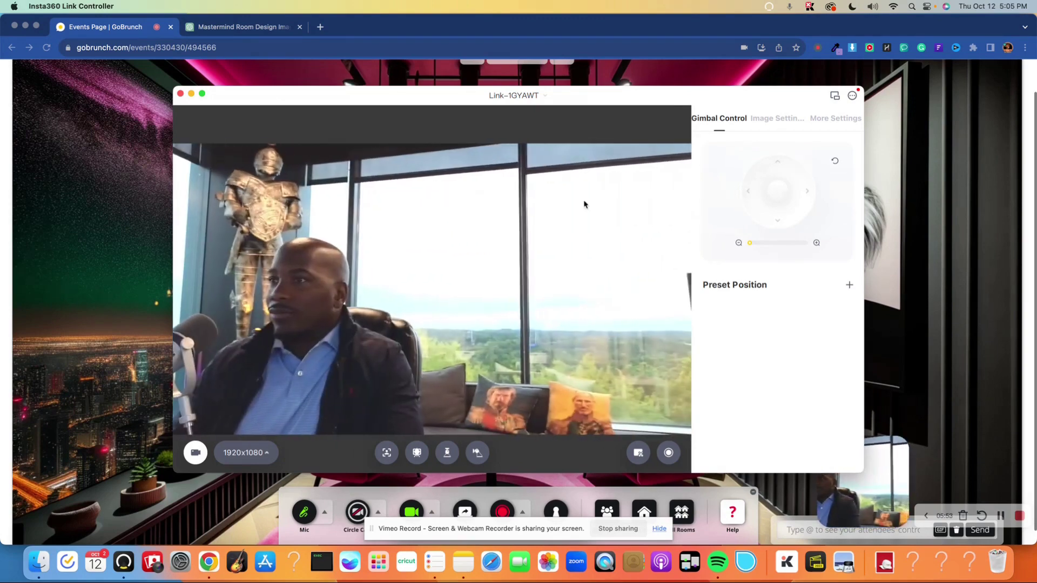
{"action": "left_click_drag", "start_coordinate": [241, 188], "coordinate": [573, 190]}
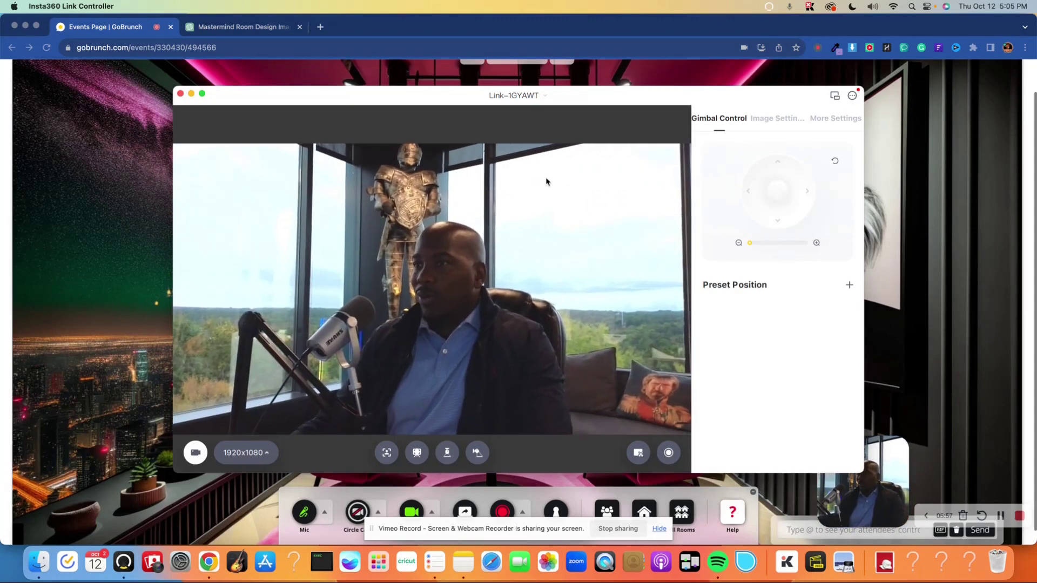
{"action": "left_click", "coordinate": [191, 95]}
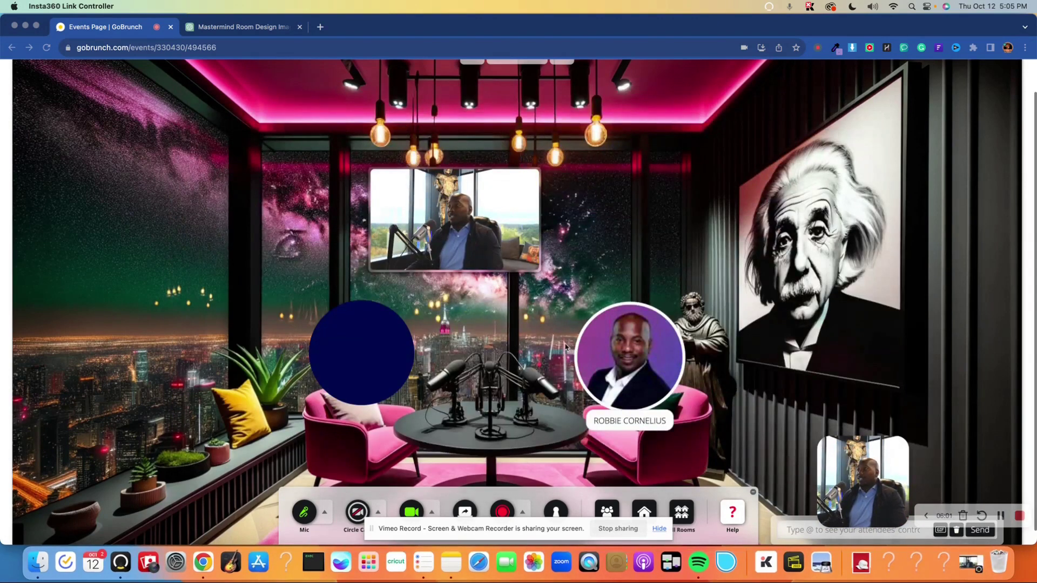
{"action": "left_click", "coordinate": [378, 512]}
{"action": "left_click", "coordinate": [577, 414]}
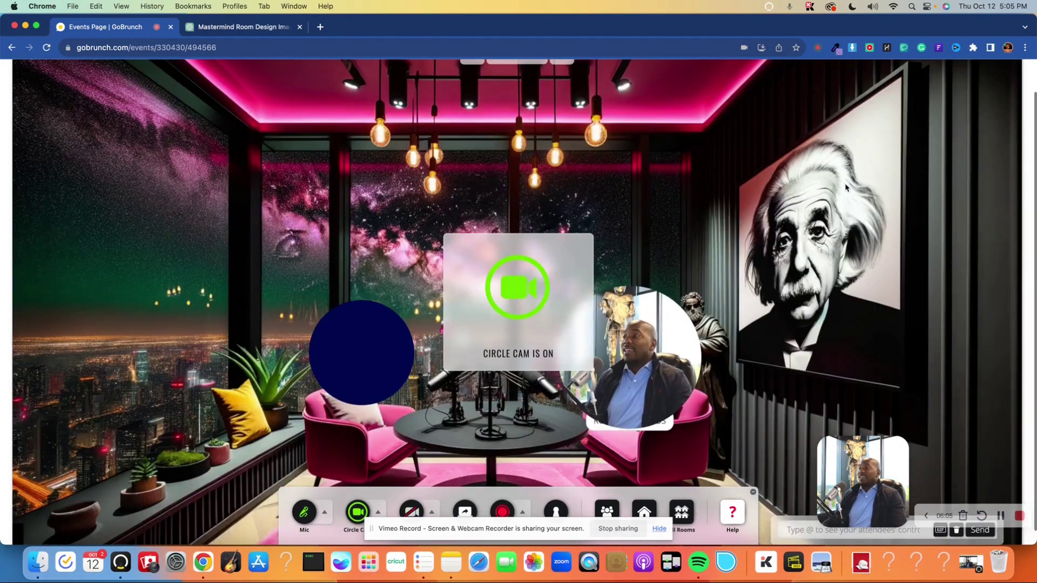
- Preview the first room image, then ask DALL·E to turn the table the long way
{"action": "left_click", "coordinate": [239, 27]}
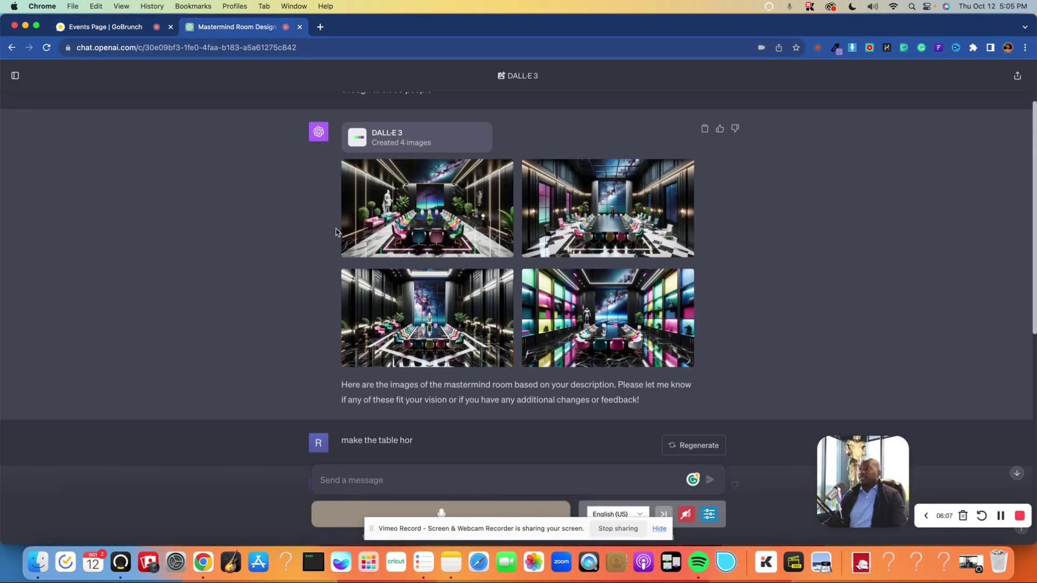
{"action": "scroll", "coordinate": [302, 250], "scroll_direction": "down", "scroll_amount": 10}
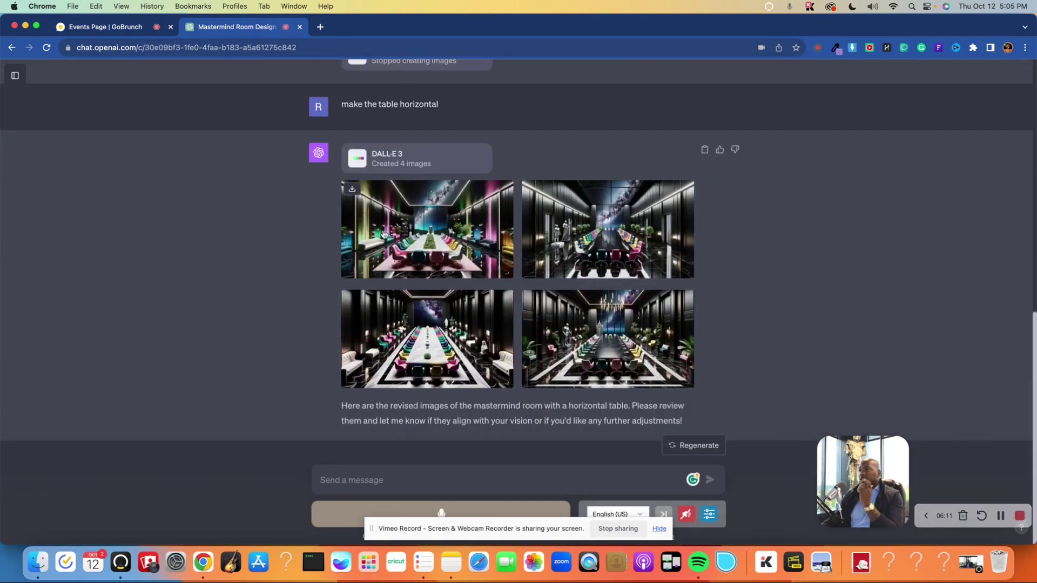
{"action": "mouse_move", "coordinate": [608, 229]}
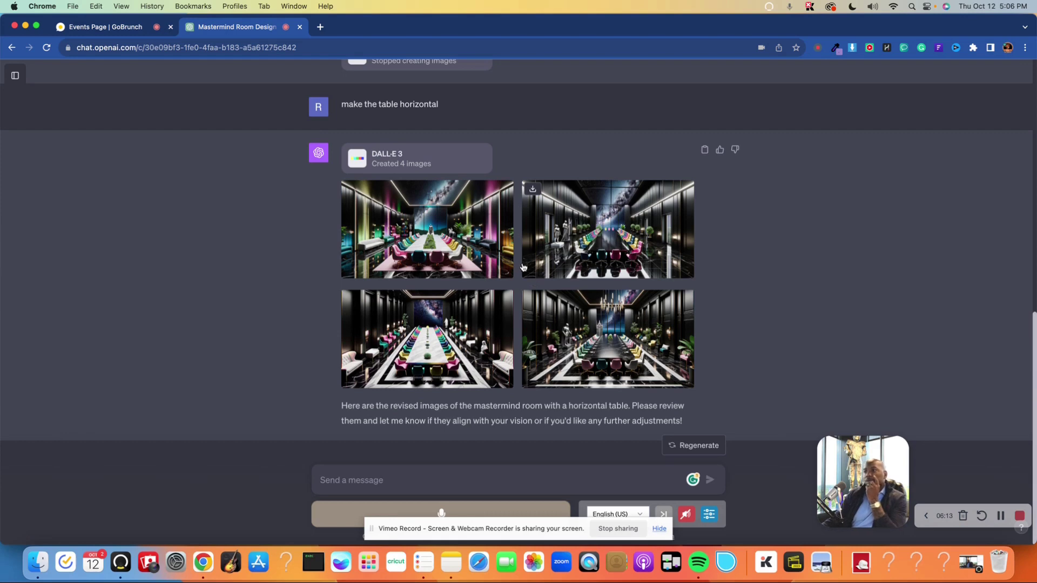
{"action": "left_click", "coordinate": [459, 232]}
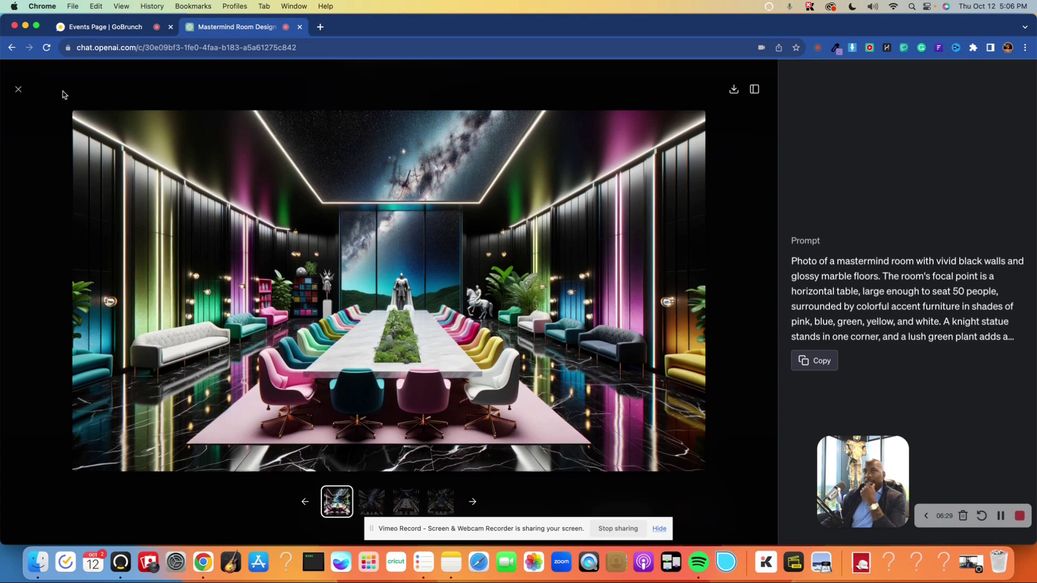
{"action": "left_click", "coordinate": [16, 91]}
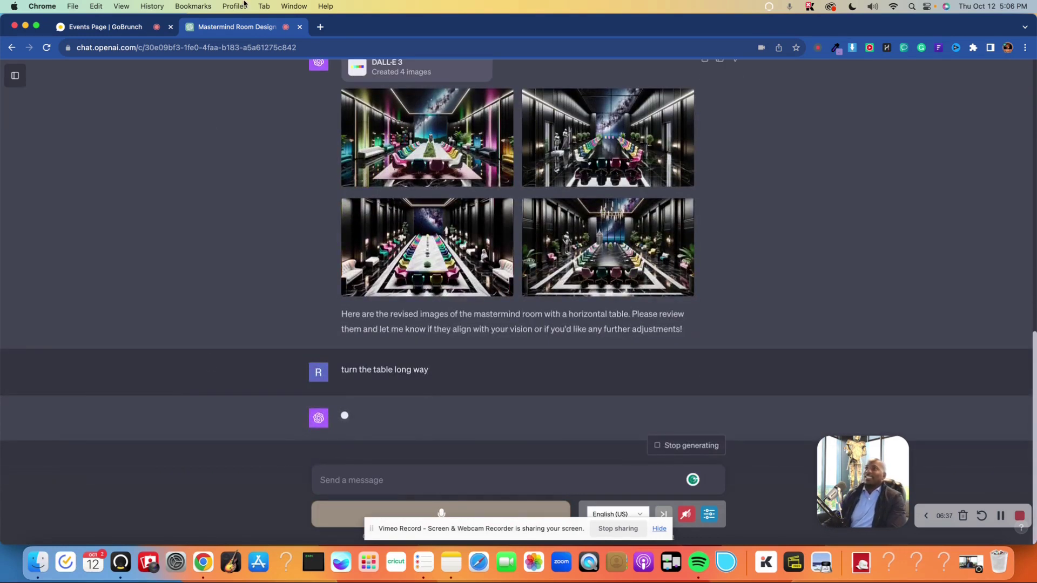
- Search for GoBrunch in a new tab, return to the room, and move the sharing notice aside
{"action": "left_click", "coordinate": [320, 27]}
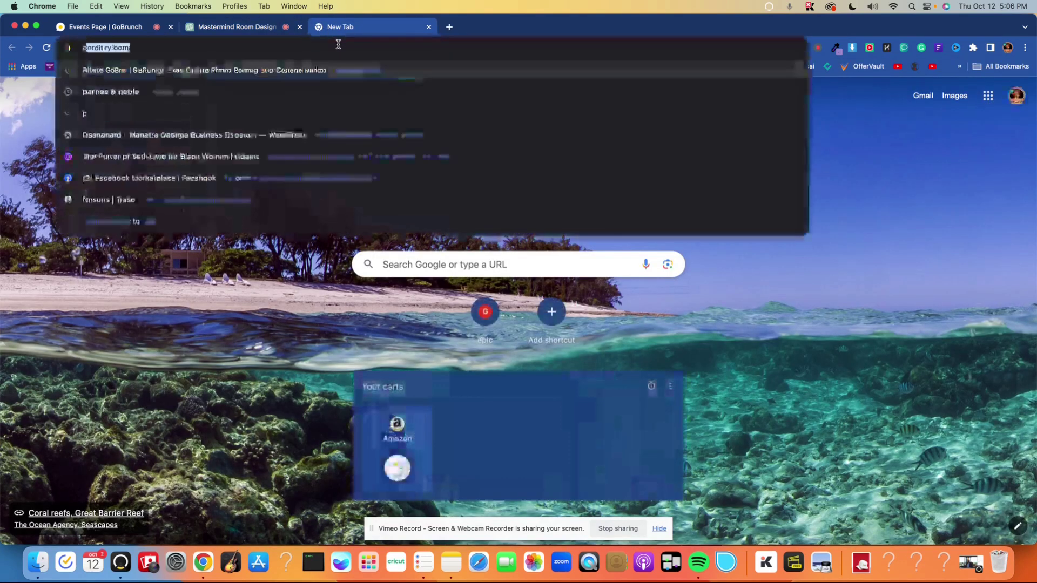
{"action": "type", "text": "bobrunch"}
{"action": "key", "text": "Return"}
{"action": "left_click", "coordinate": [109, 26]}
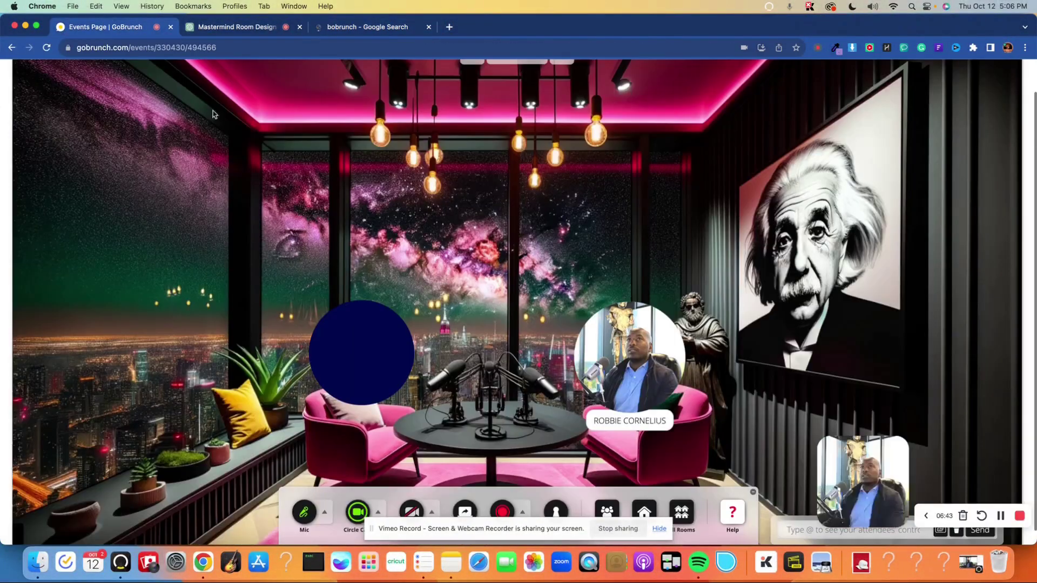
{"action": "scroll", "coordinate": [405, 349], "scroll_direction": "down", "scroll_amount": 1}
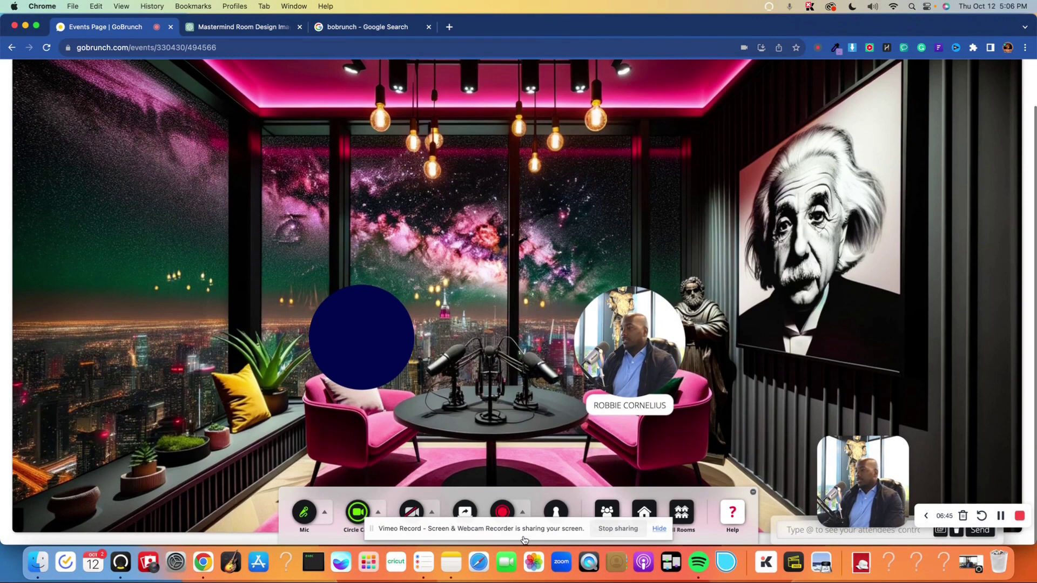
{"action": "left_click_drag", "start_coordinate": [524, 540], "coordinate": [527, 571]}
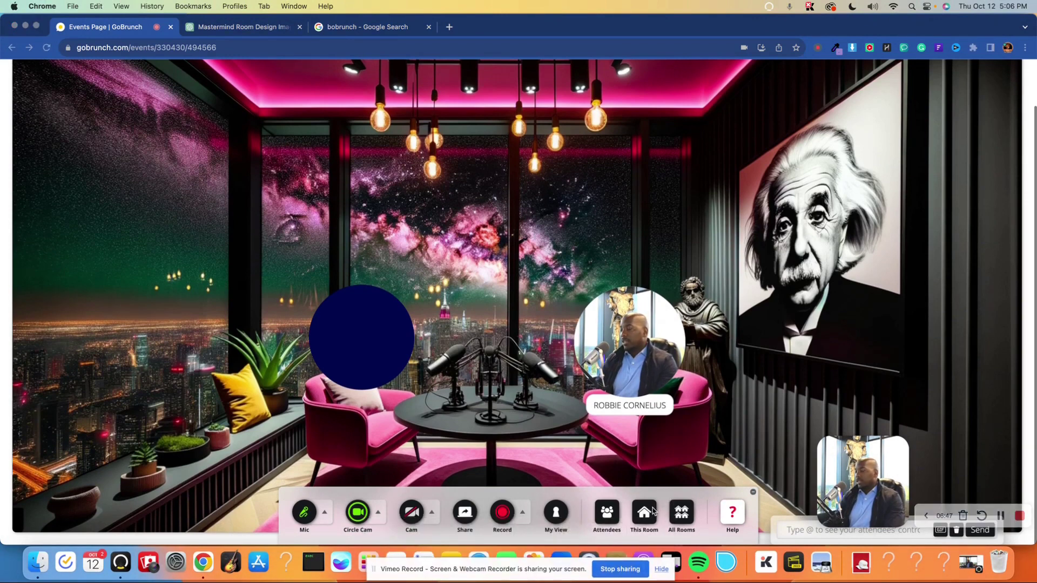
{"action": "scroll", "coordinate": [438, 93], "scroll_direction": "up", "scroll_amount": 3}
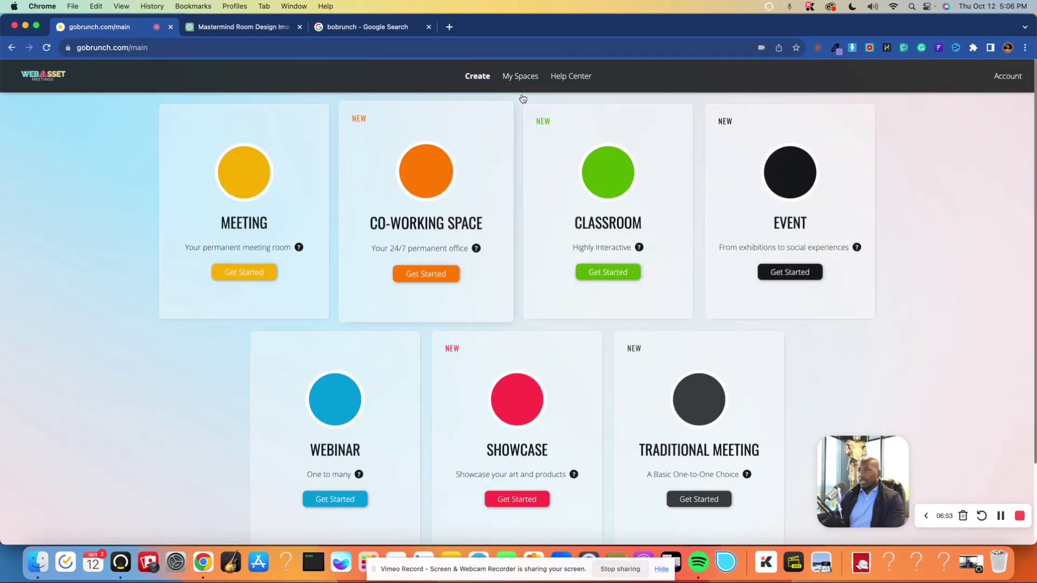
- Open My Spaces and enter the mastermind space's Meeting room
{"action": "left_click", "coordinate": [537, 78]}
{"action": "scroll", "coordinate": [322, 292], "scroll_direction": "down", "scroll_amount": 3}
{"action": "scroll", "coordinate": [322, 293], "scroll_direction": "down", "scroll_amount": 5}
{"action": "scroll", "coordinate": [321, 293], "scroll_direction": "down", "scroll_amount": 1}
{"action": "scroll", "coordinate": [321, 293], "scroll_direction": "down", "scroll_amount": 3}
{"action": "scroll", "coordinate": [322, 292], "scroll_direction": "down", "scroll_amount": 3}
{"action": "scroll", "coordinate": [325, 294], "scroll_direction": "down", "scroll_amount": 5}
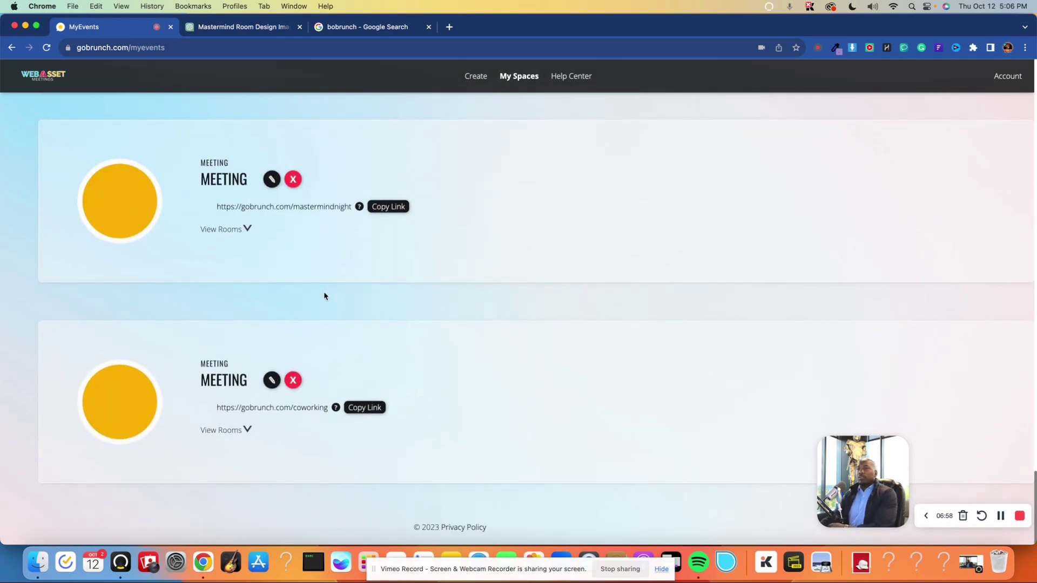
{"action": "left_click", "coordinate": [246, 229]}
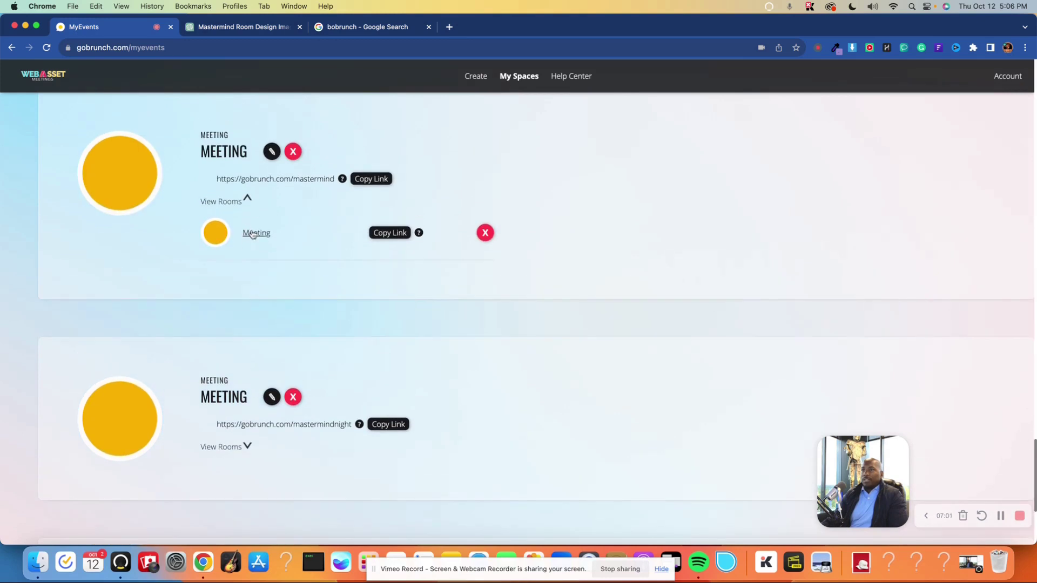
{"action": "left_click", "coordinate": [253, 234]}
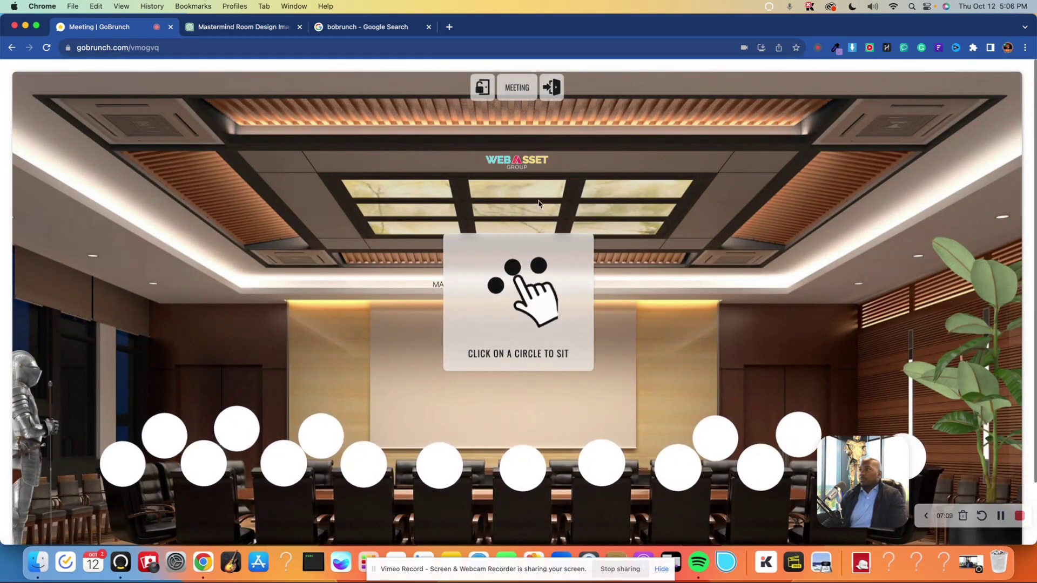
- Sit at an empty conference-table seat, then return to the Mastermind Room Design chat
{"action": "left_click", "coordinate": [593, 446]}
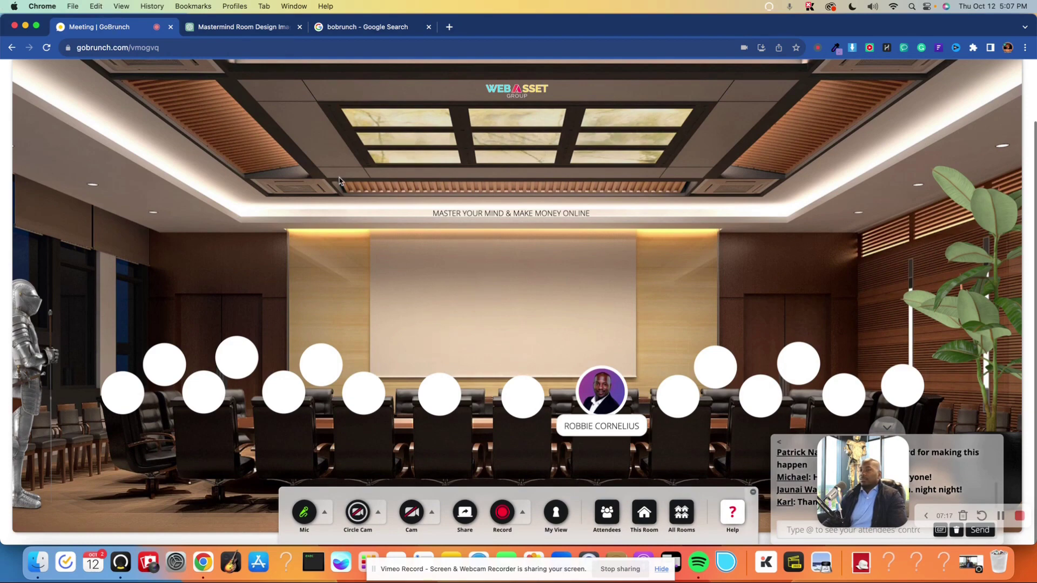
{"action": "left_click", "coordinate": [261, 26]}
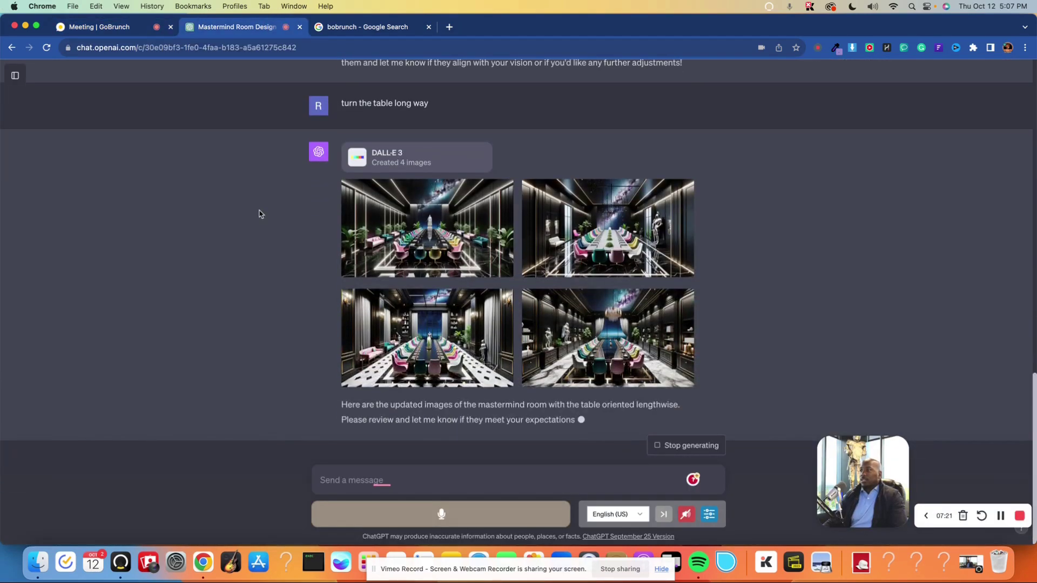
{"action": "scroll", "coordinate": [259, 214], "scroll_direction": "up", "scroll_amount": 5}
{"action": "scroll", "coordinate": [259, 214], "scroll_direction": "down", "scroll_amount": 5}
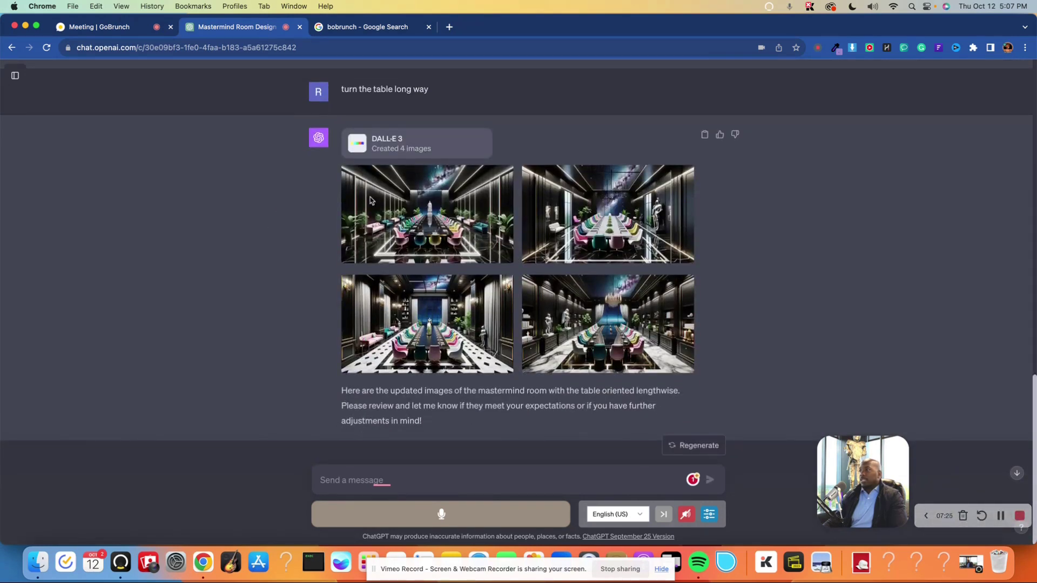
{"action": "scroll", "coordinate": [482, 201], "scroll_direction": "up", "scroll_amount": 4}
{"action": "mouse_move", "coordinate": [607, 259]}
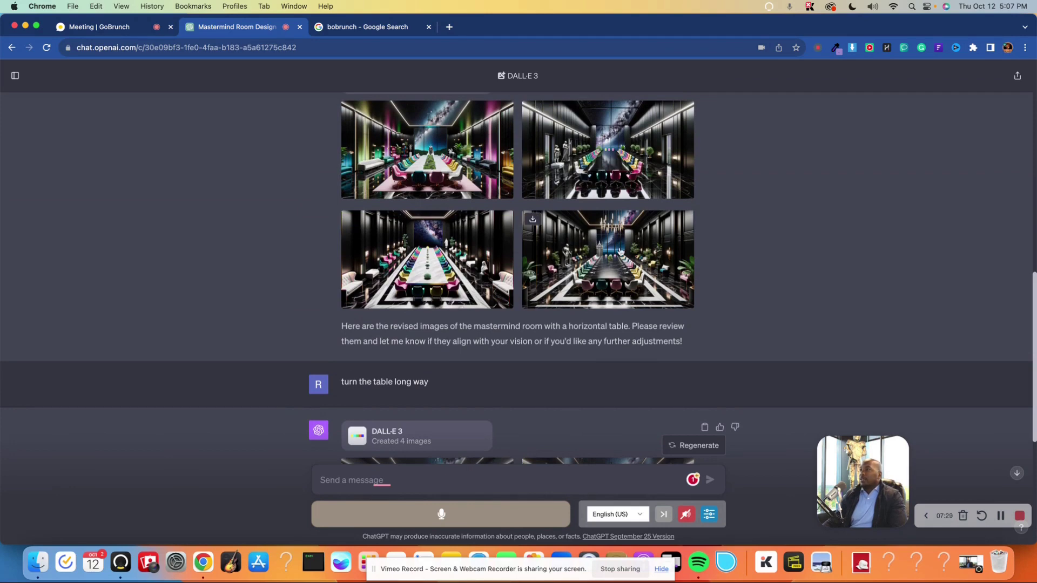
- Enlarge the bottom-right lengthwise-table image with the knight statue
{"action": "left_click", "coordinate": [620, 251]}
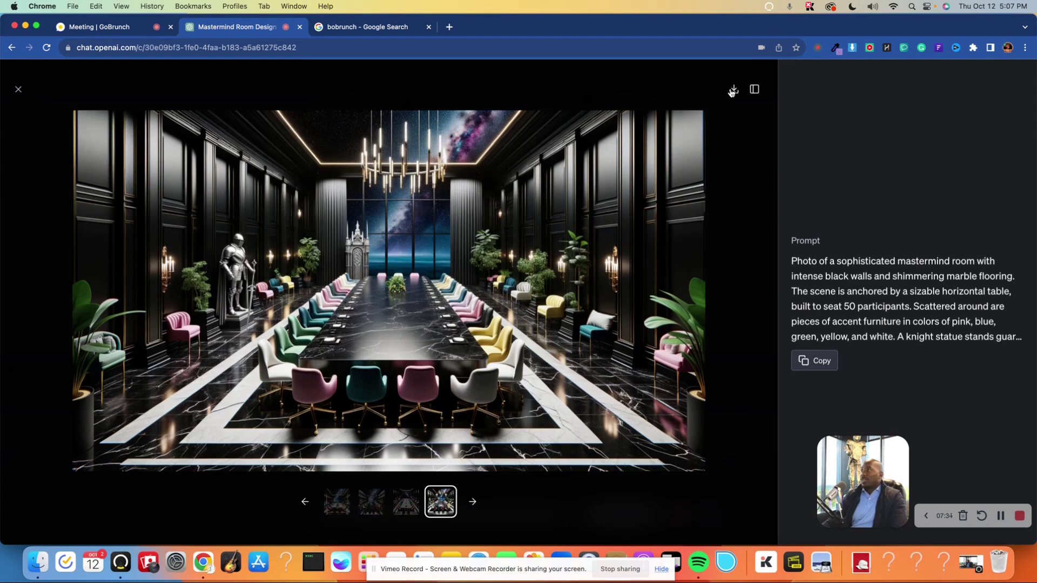
- Save the black-marble room image as 'mastermind room.png' in WebAsset, then close the viewer
{"action": "left_click", "coordinate": [733, 90]}
{"action": "left_click", "coordinate": [551, 210]}
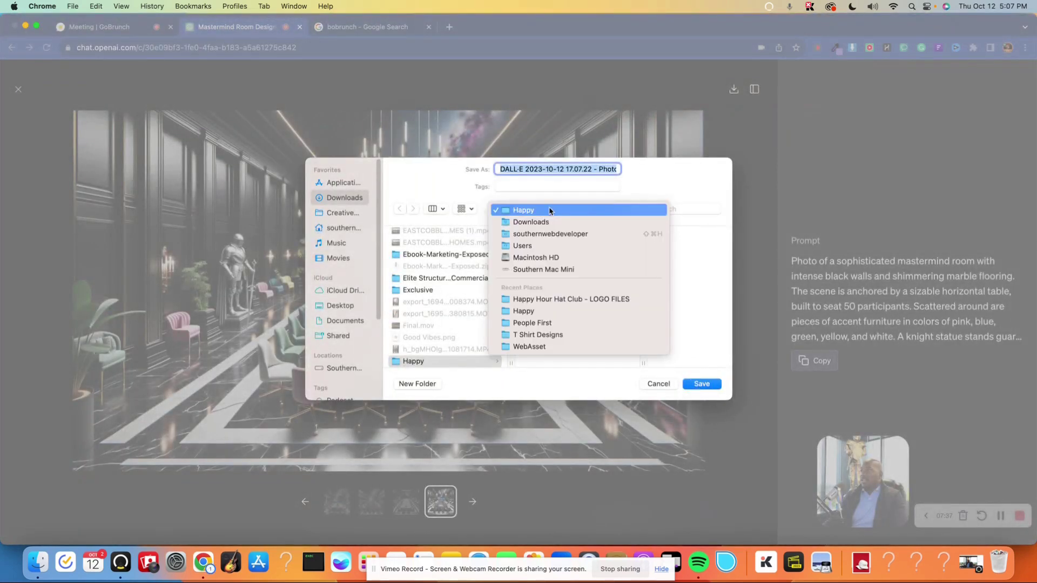
{"action": "left_click", "coordinate": [545, 346]}
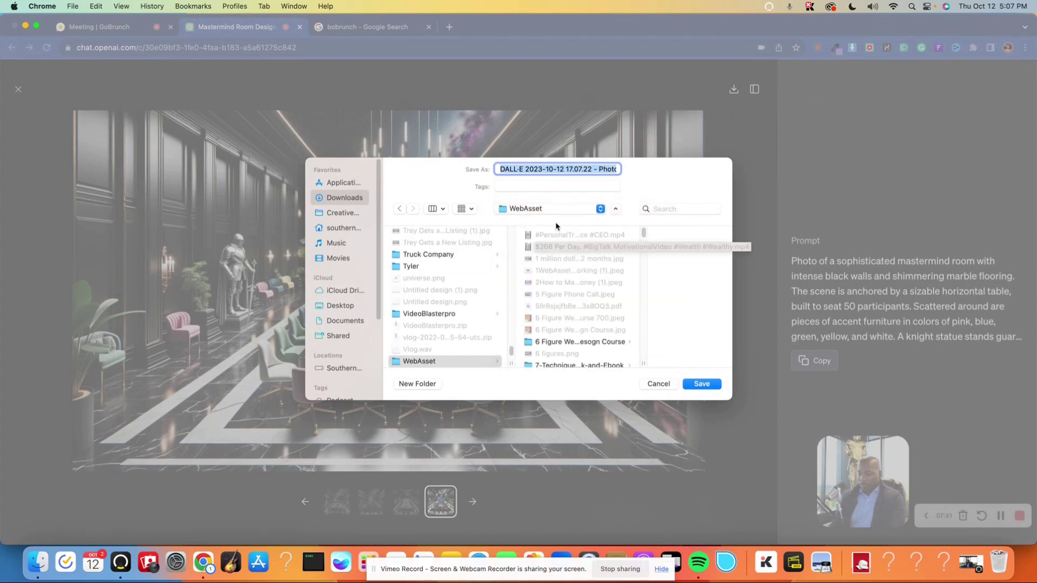
{"action": "type", "text": "mastermind room.png"}
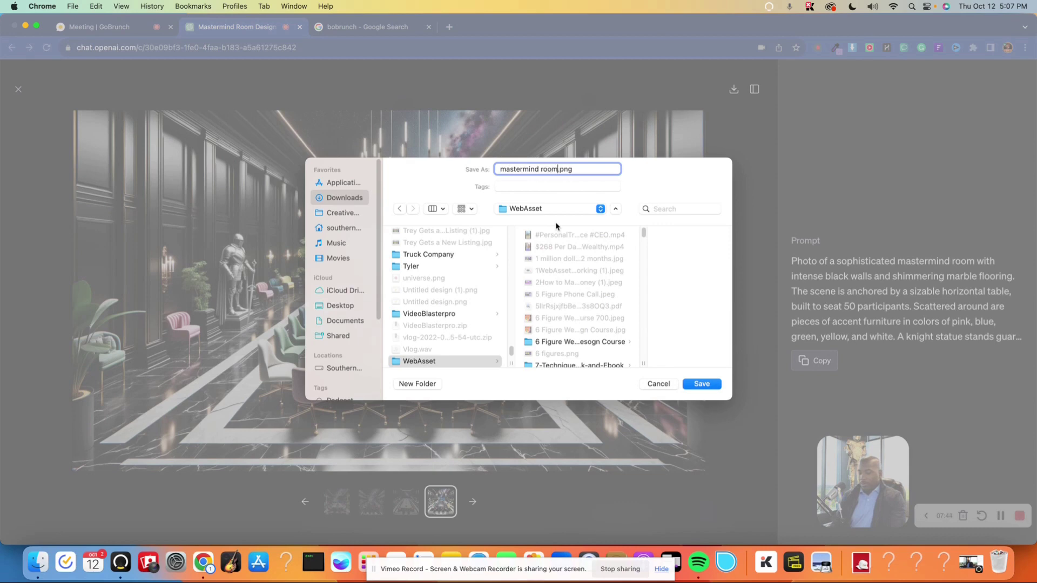
{"action": "key", "text": "Return"}
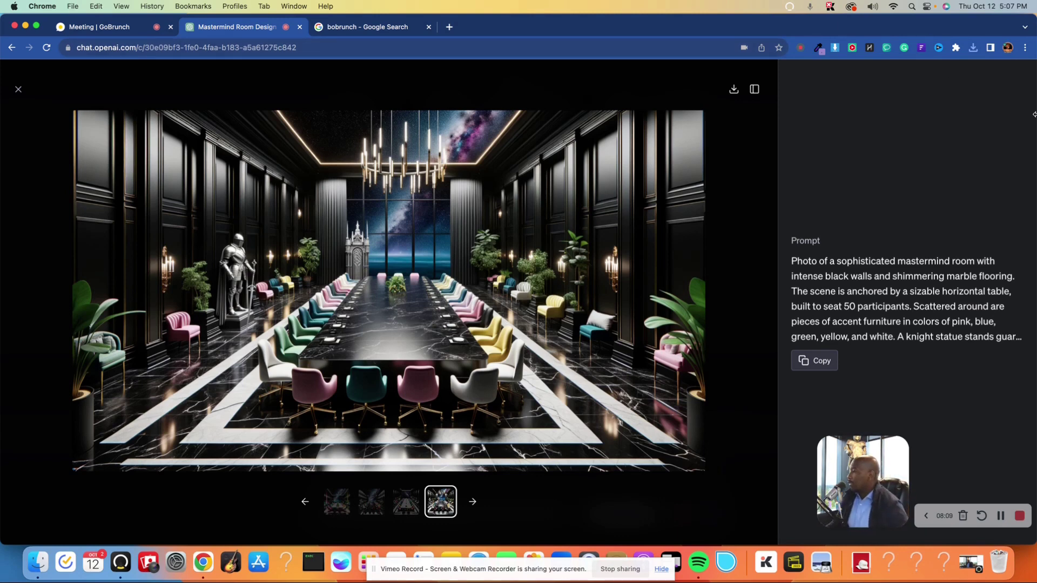
{"action": "left_click", "coordinate": [730, 334]}
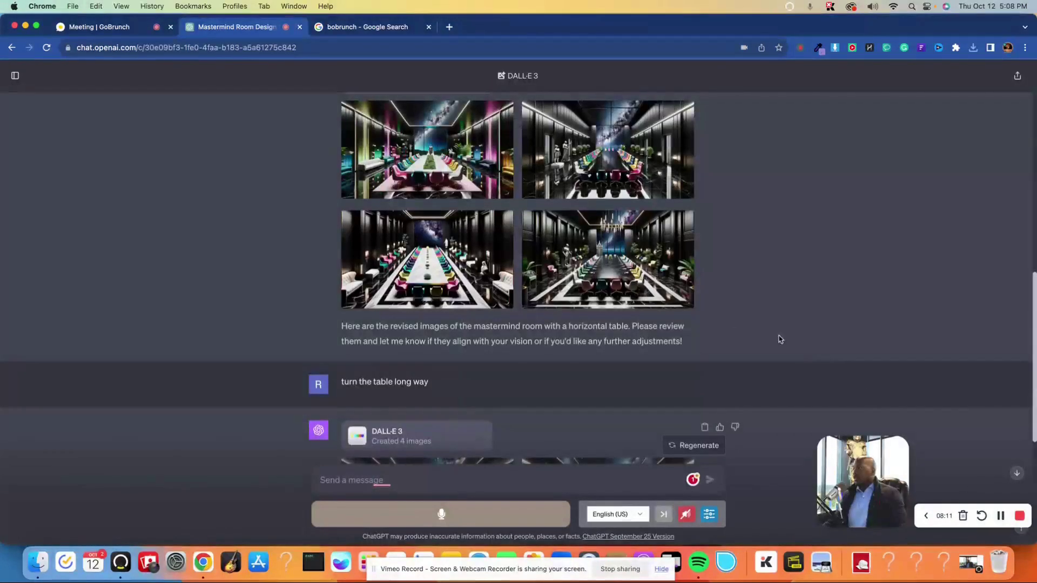
- Switch back to the Meeting | GoBrunch browser tab
{"action": "mouse_move", "coordinate": [427, 150]}
{"action": "left_click", "coordinate": [118, 27]}
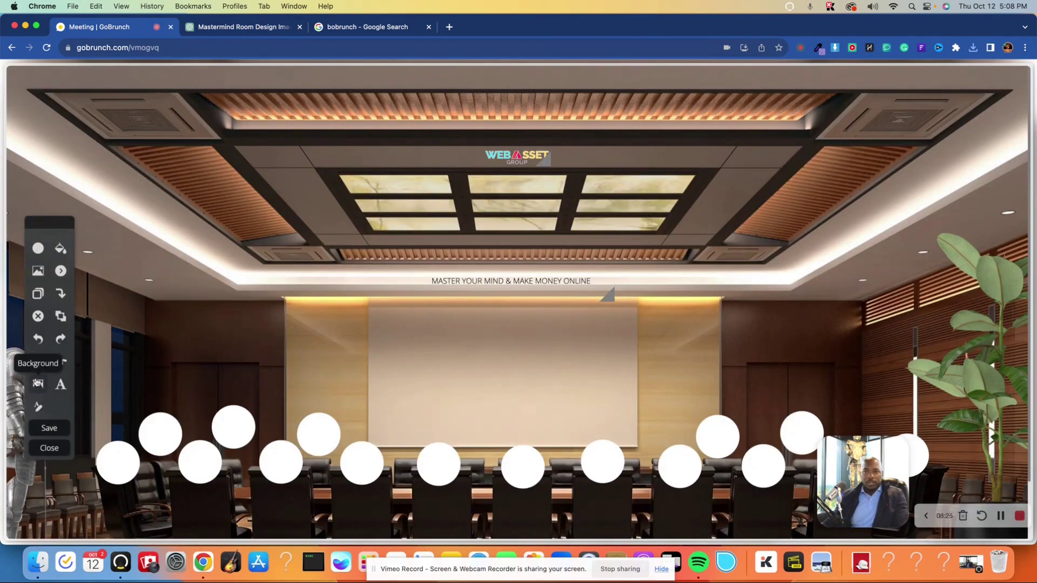
- Start changing the room background and browse to the WebAsset folder
{"action": "left_click", "coordinate": [38, 382]}
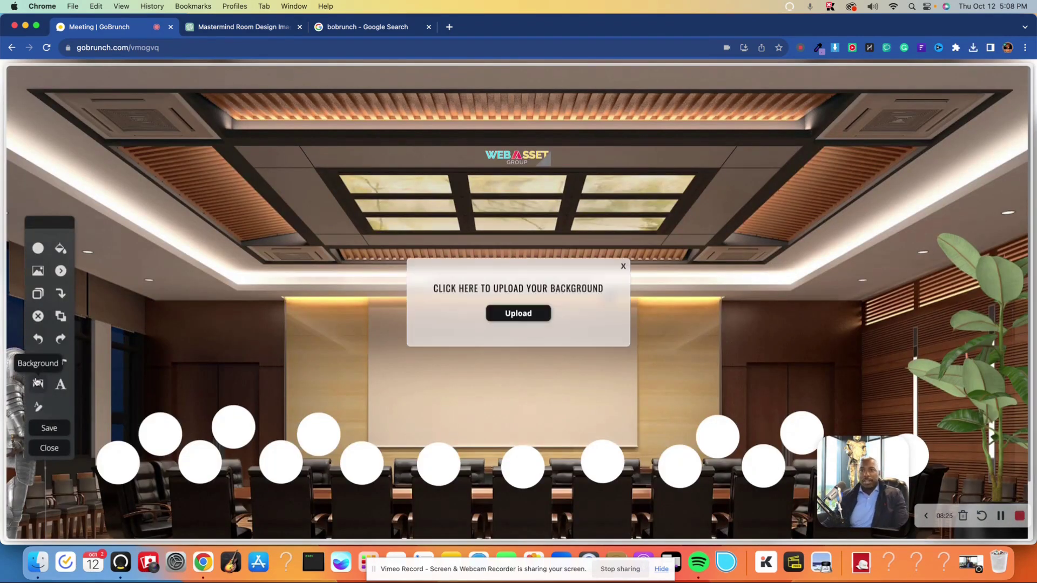
{"action": "left_click", "coordinate": [514, 316]}
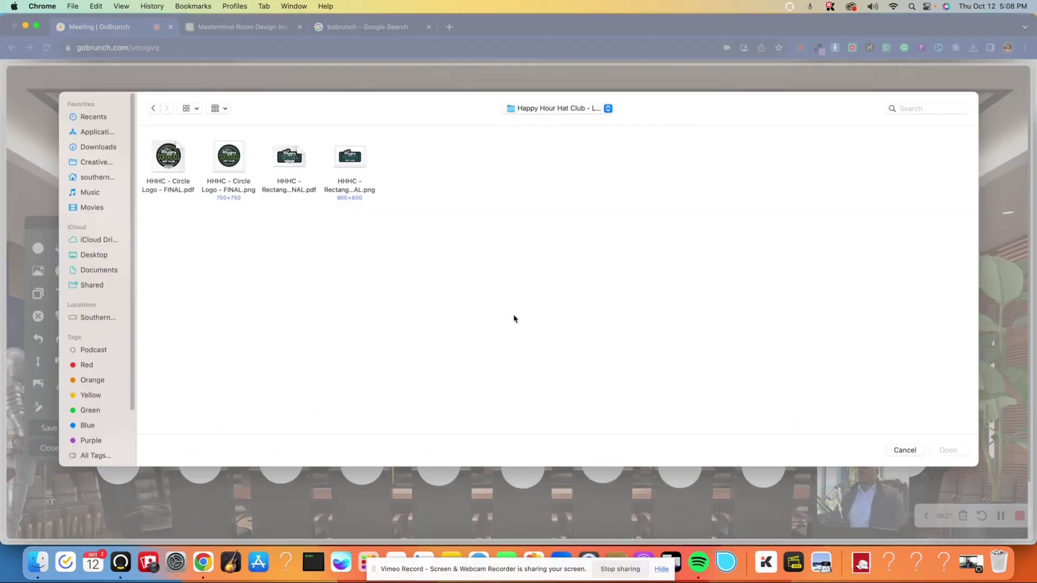
{"action": "left_click", "coordinate": [581, 110]}
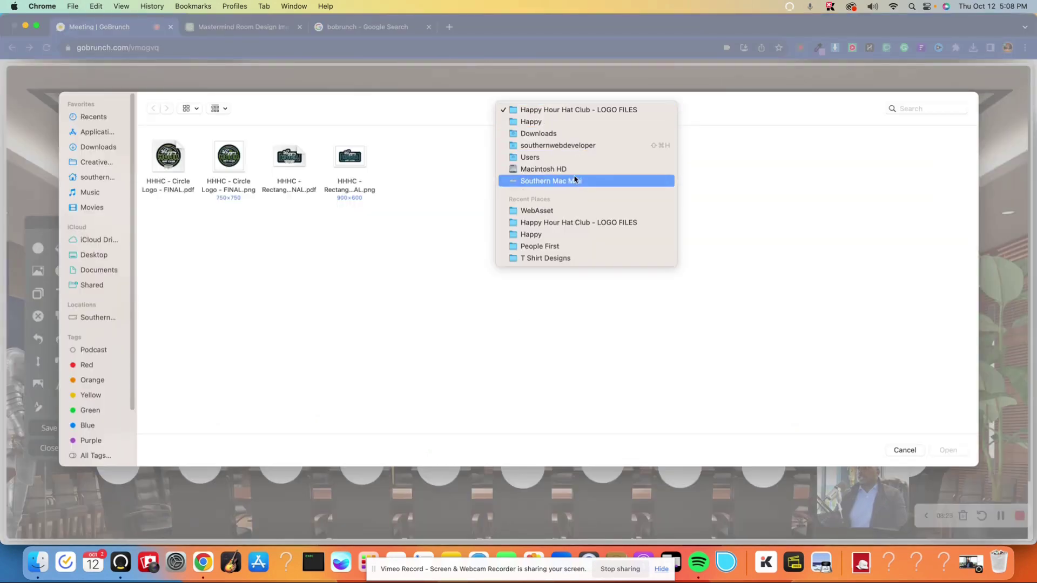
{"action": "left_click", "coordinate": [573, 210]}
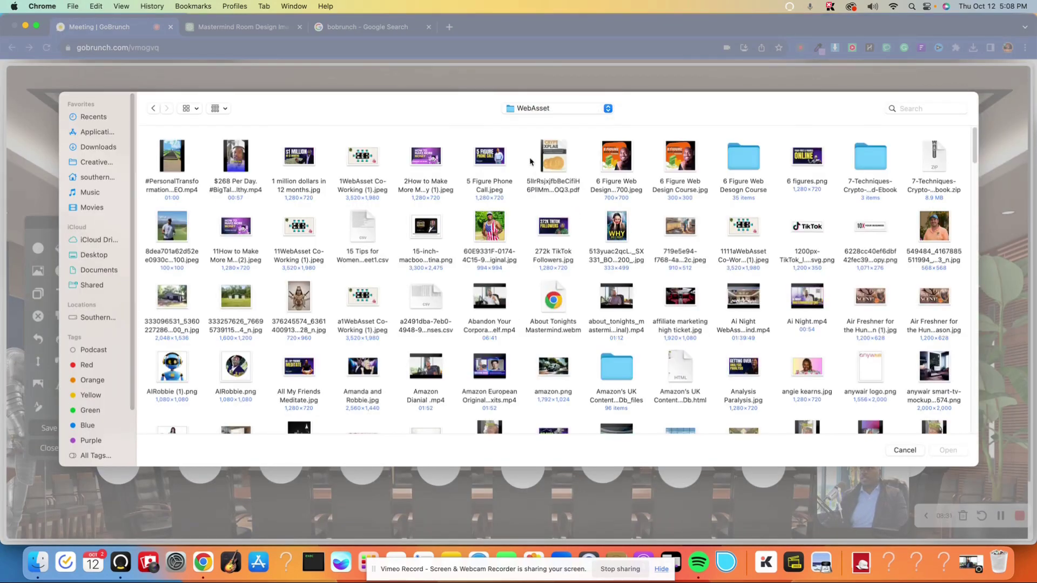
- Group the files by Date Created and pick mastermind room.png as the background
{"action": "left_click", "coordinate": [192, 108]}
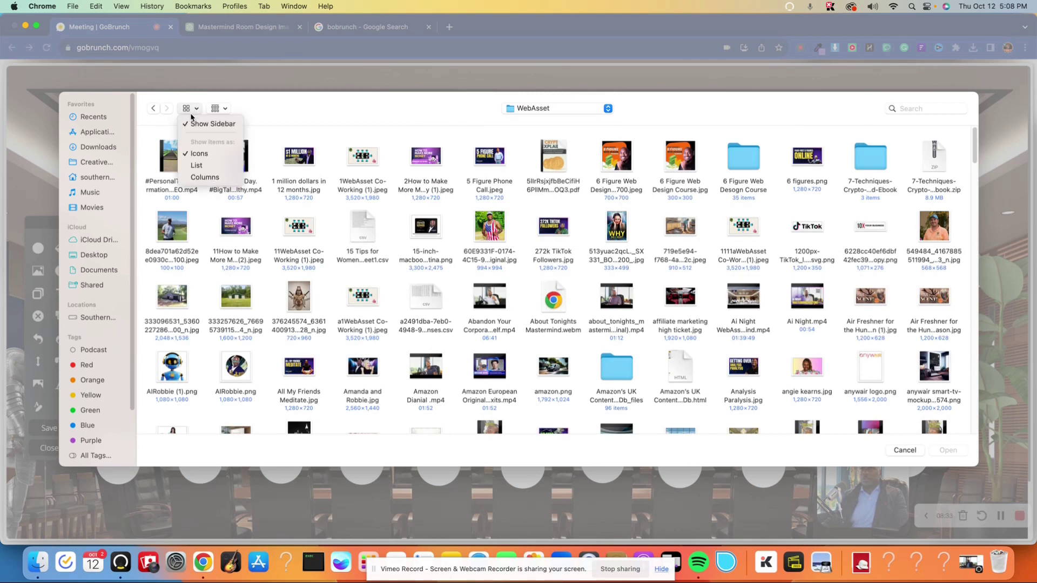
{"action": "left_click", "coordinate": [217, 115]}
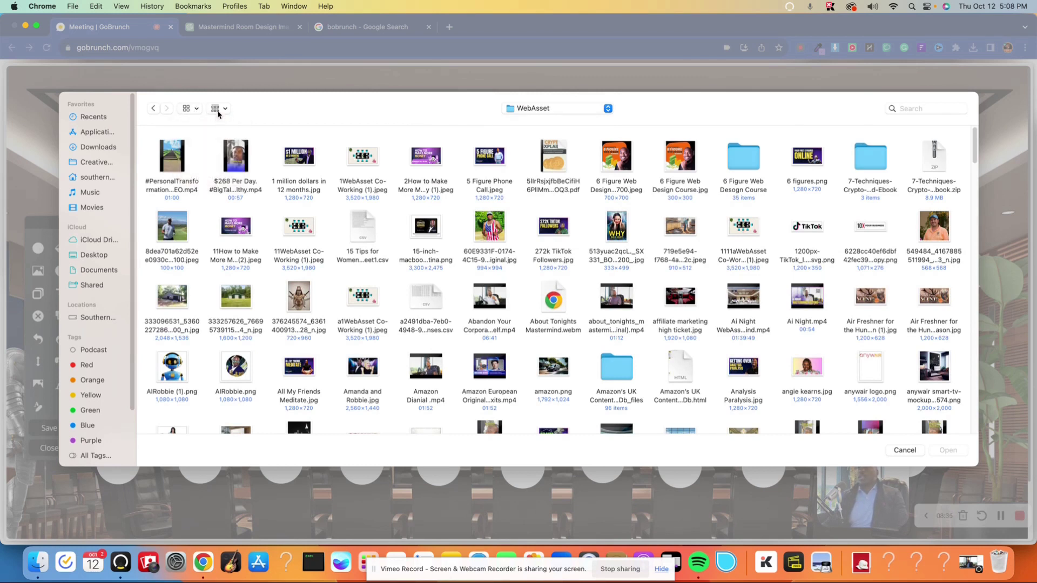
{"action": "left_click", "coordinate": [217, 113]}
{"action": "left_click", "coordinate": [243, 183]}
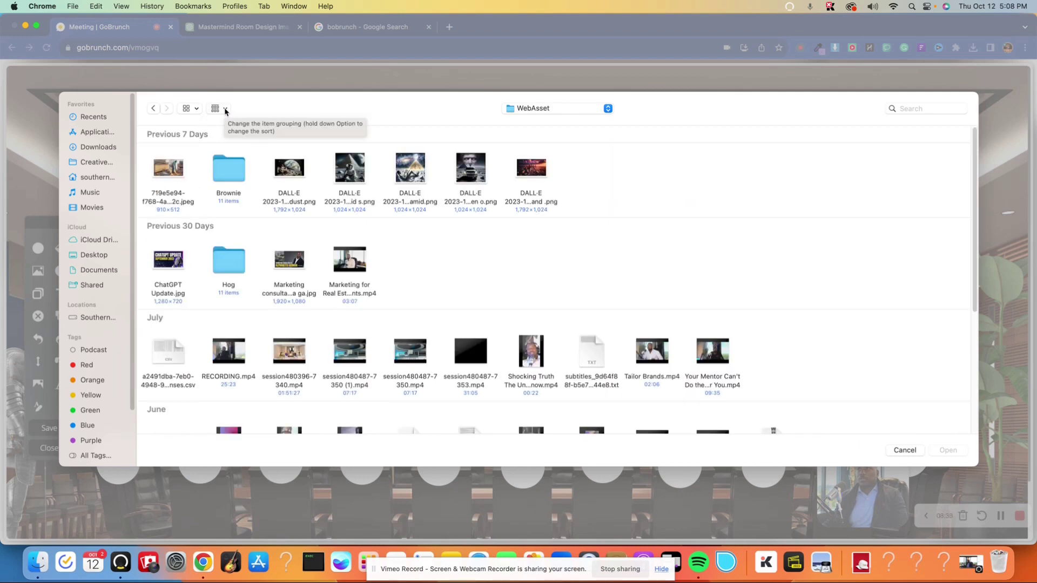
{"action": "left_click", "coordinate": [226, 111]}
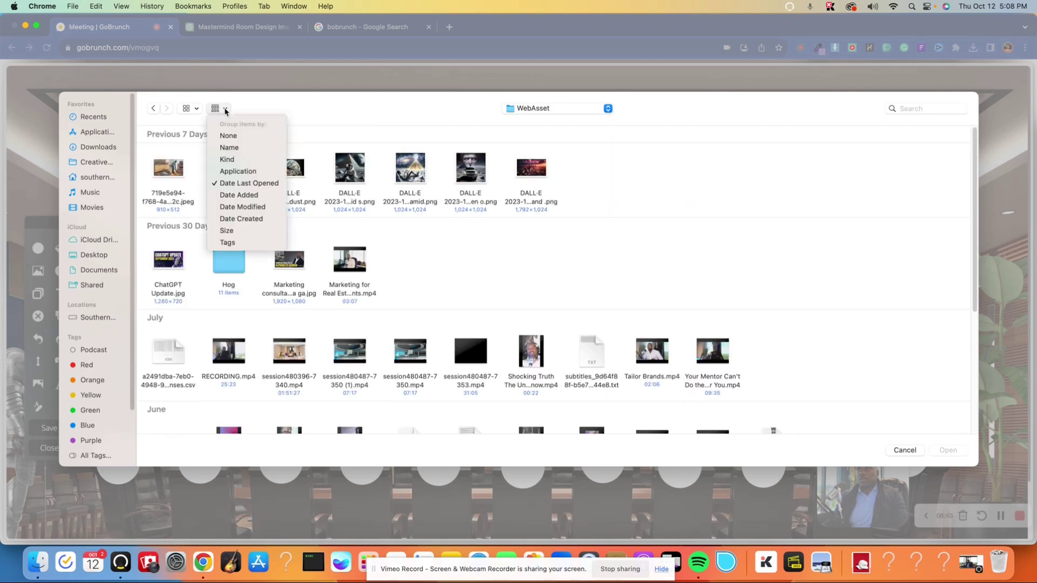
{"action": "left_click", "coordinate": [252, 219]}
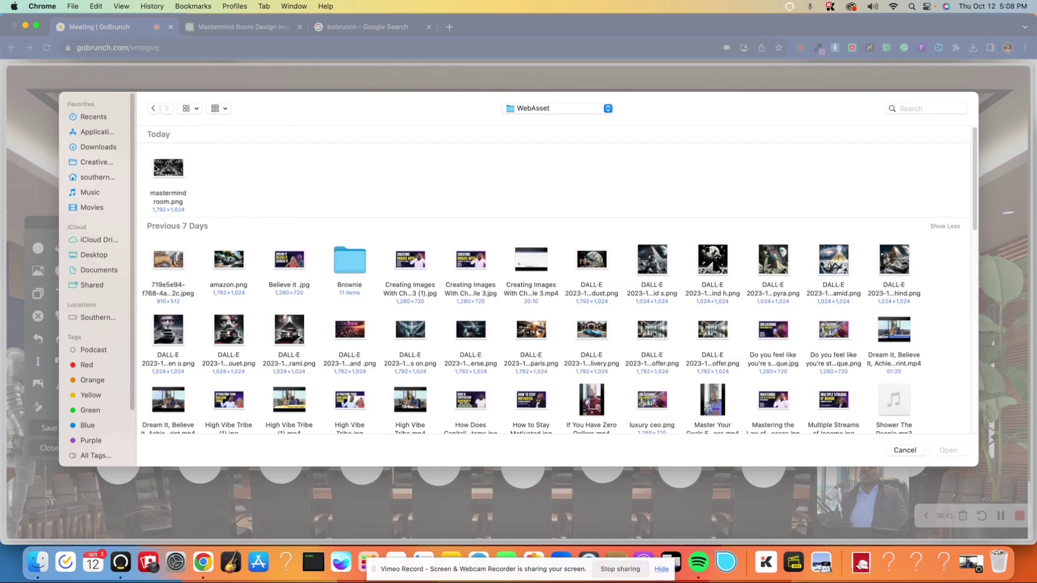
{"action": "double_click", "coordinate": [155, 169]}
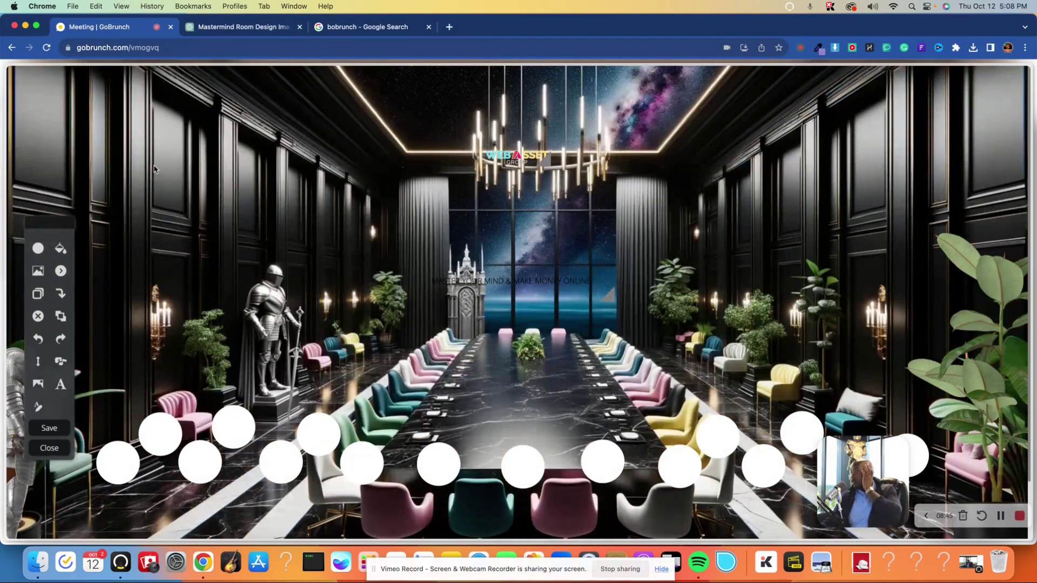
{"action": "scroll", "coordinate": [630, 243], "scroll_direction": "down", "scroll_amount": 2}
{"action": "scroll", "coordinate": [631, 243], "scroll_direction": "down", "scroll_amount": 2}
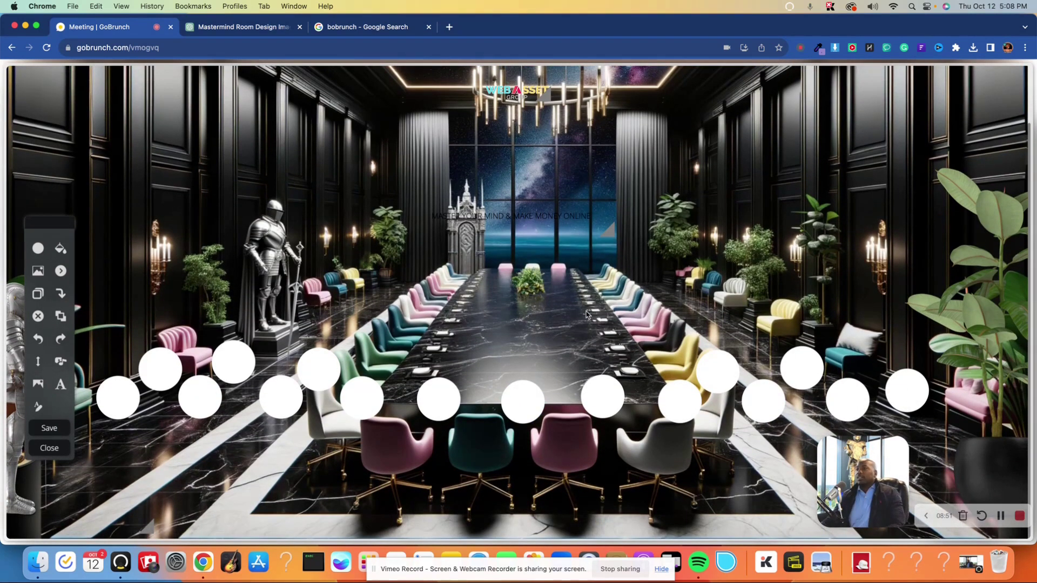
{"action": "scroll", "coordinate": [731, 124], "scroll_direction": "up", "scroll_amount": 4}
{"action": "scroll", "coordinate": [715, 155], "scroll_direction": "down", "scroll_amount": 2}
{"action": "scroll", "coordinate": [724, 174], "scroll_direction": "down", "scroll_amount": 2}
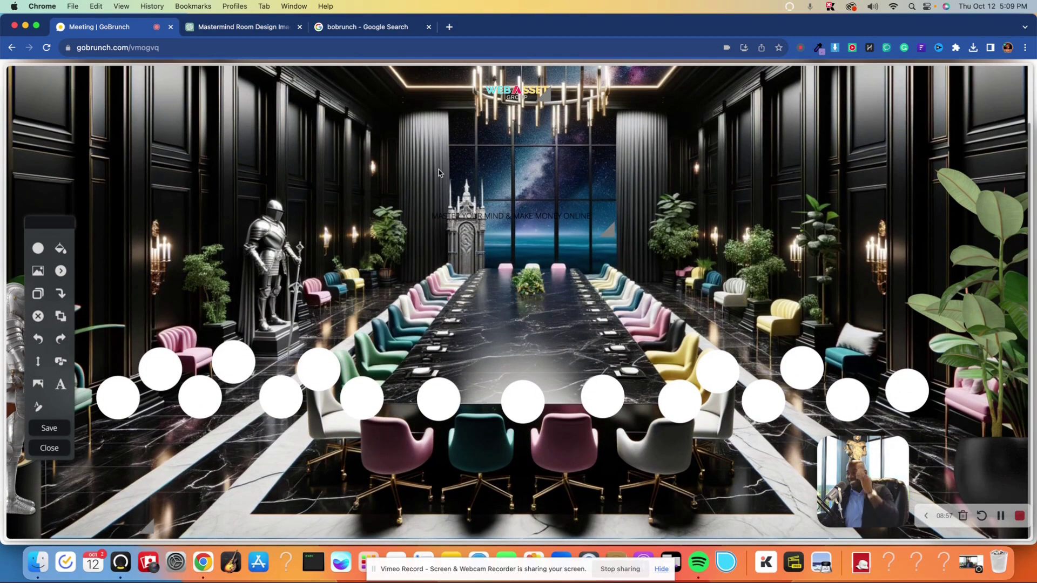
- Arrange seat circles along the table's left side and at its far end
{"action": "left_click_drag", "start_coordinate": [159, 377], "coordinate": [183, 334]}
{"action": "left_click_drag", "start_coordinate": [250, 366], "coordinate": [341, 273]}
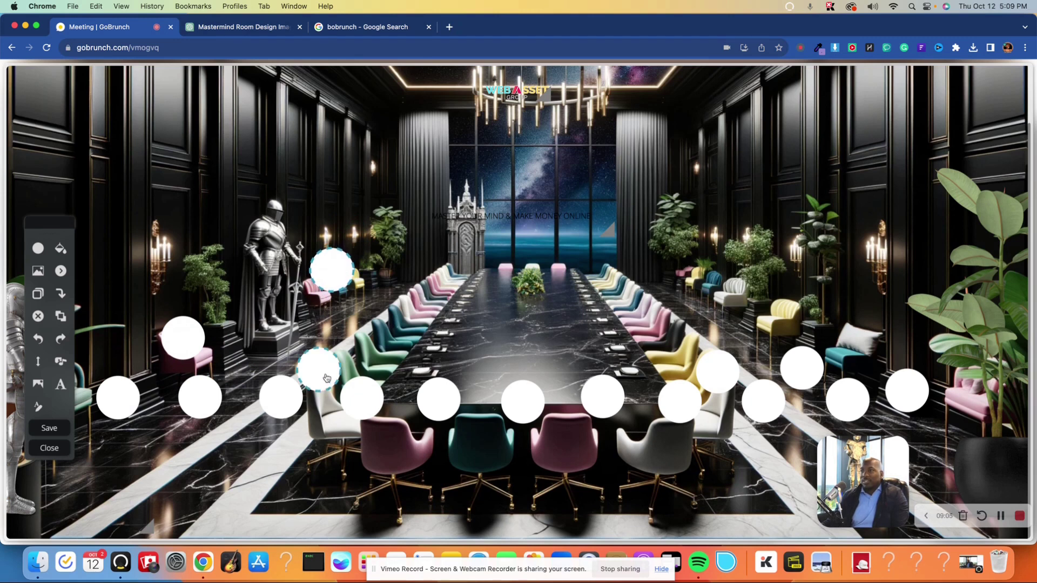
{"action": "left_click_drag", "start_coordinate": [357, 401], "coordinate": [368, 344]}
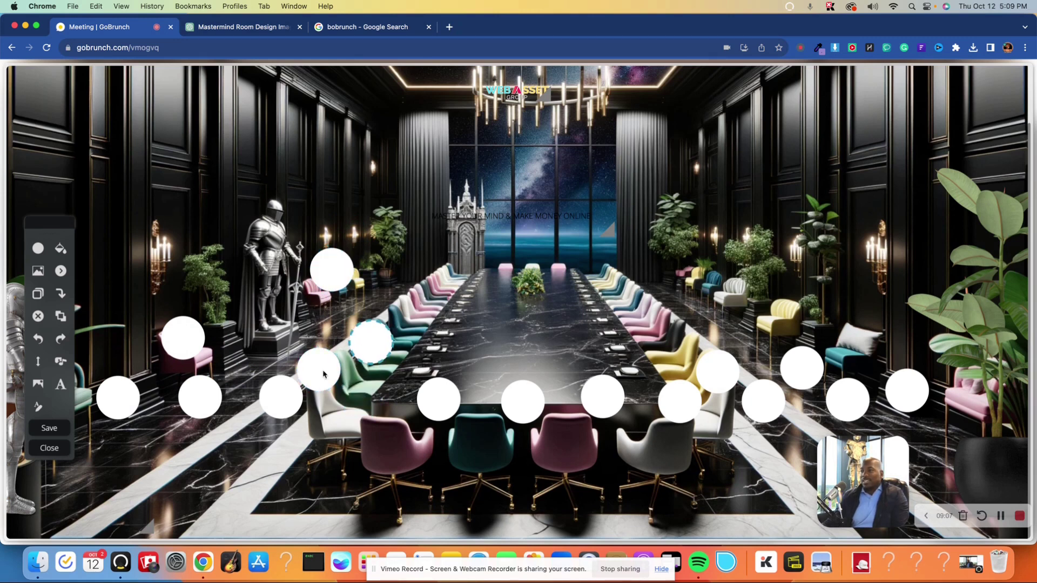
{"action": "left_click_drag", "start_coordinate": [317, 380], "coordinate": [324, 402]}
{"action": "left_click_drag", "start_coordinate": [372, 334], "coordinate": [373, 340]}
{"action": "mouse_move", "coordinate": [282, 382]}
{"action": "left_mouse_down"}
{"action": "mouse_move", "coordinate": [388, 295]}
{"action": "mouse_move", "coordinate": [409, 297]}
{"action": "left_mouse_up"}
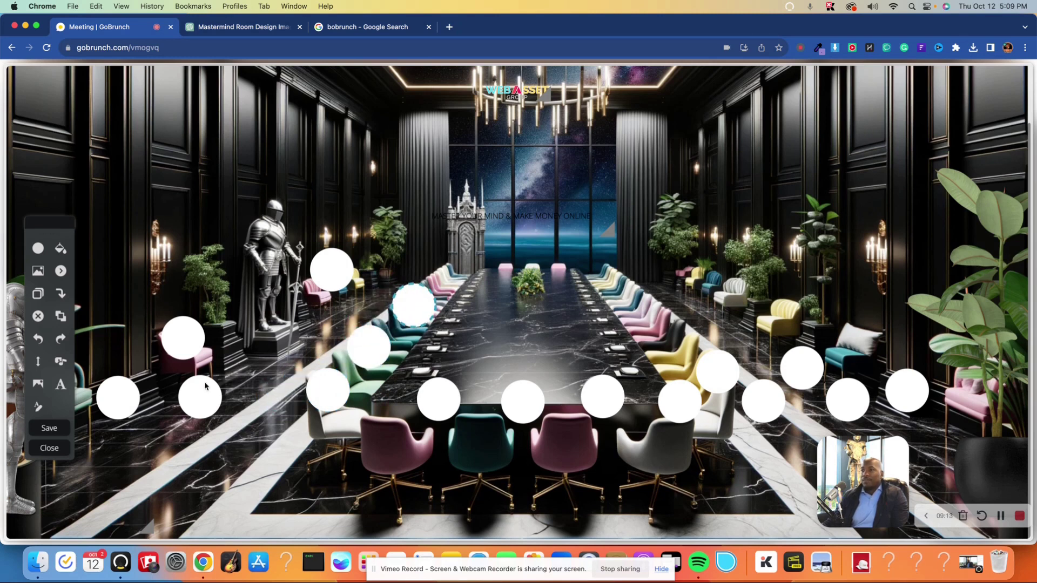
{"action": "left_click_drag", "start_coordinate": [203, 390], "coordinate": [452, 262]}
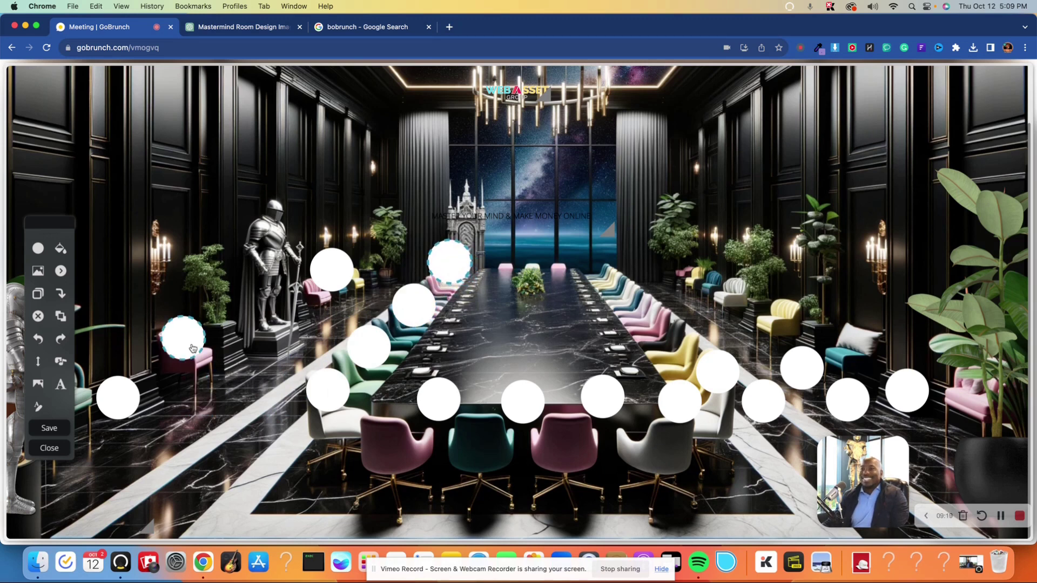
- Place seat circles on the table's right side and shift the front ones over chairs
{"action": "left_click_drag", "start_coordinate": [195, 347], "coordinate": [624, 277]}
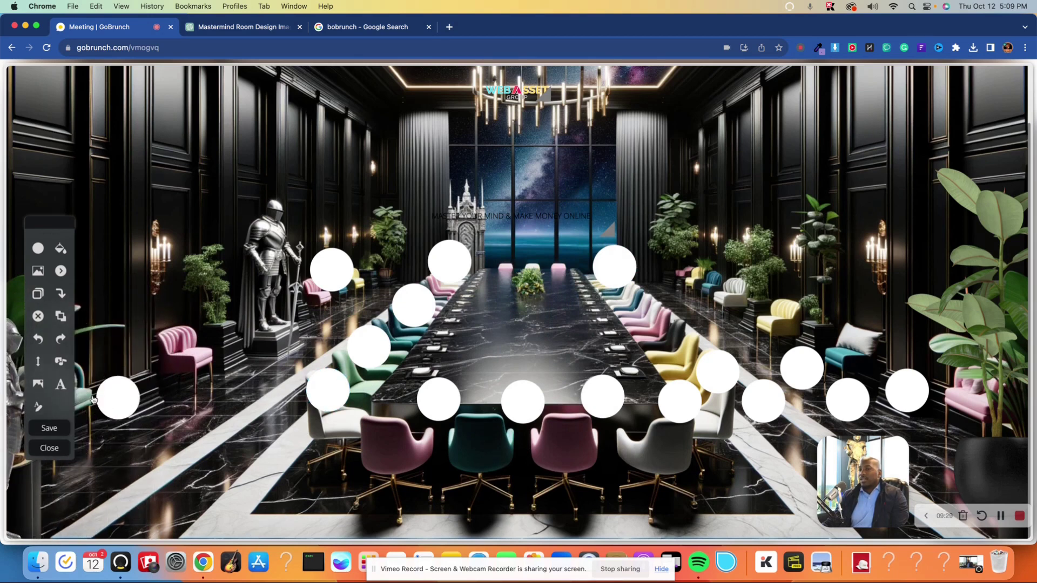
{"action": "left_click_drag", "start_coordinate": [121, 396], "coordinate": [661, 311]}
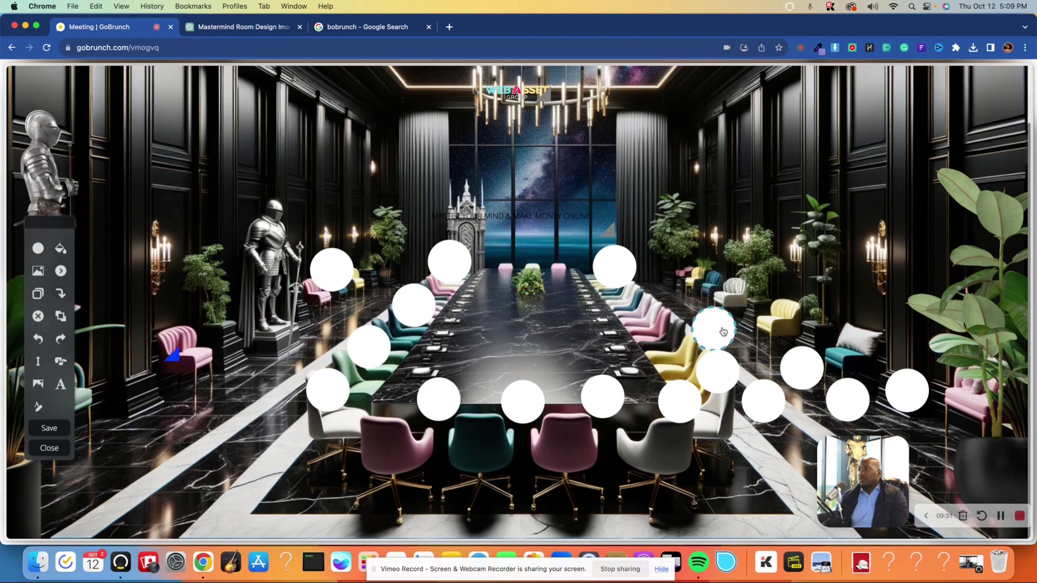
{"action": "left_click_drag", "start_coordinate": [732, 373], "coordinate": [706, 355]}
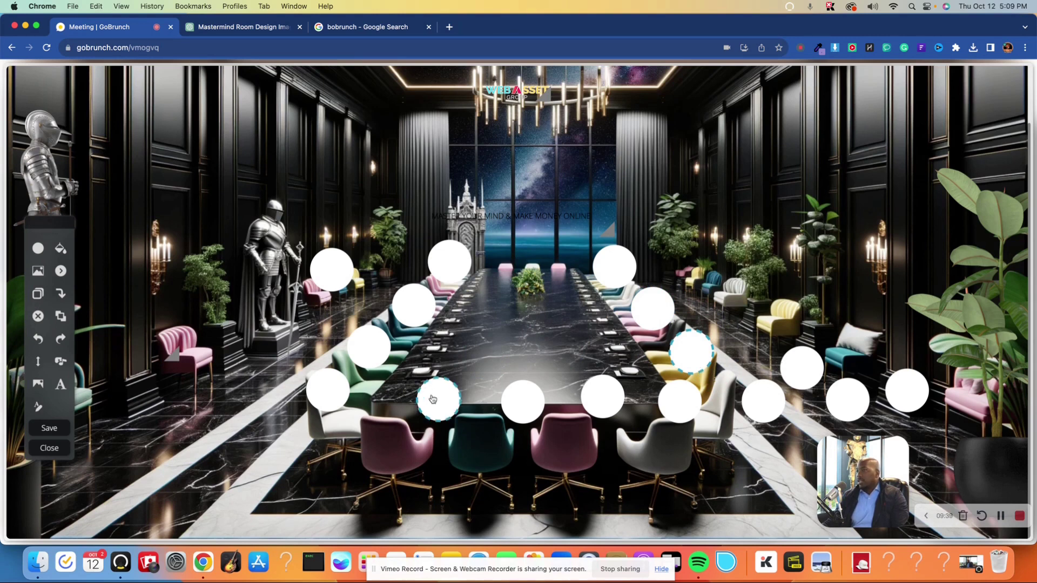
{"action": "left_click_drag", "start_coordinate": [432, 399], "coordinate": [383, 397]}
{"action": "left_click_drag", "start_coordinate": [506, 398], "coordinate": [457, 397]}
{"action": "left_click_drag", "start_coordinate": [595, 397], "coordinate": [557, 395]}
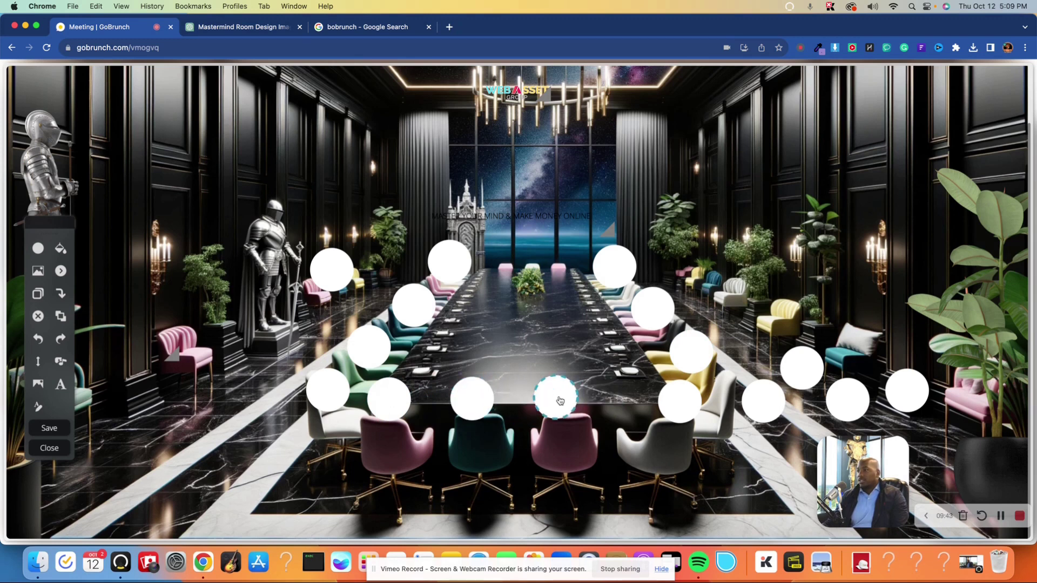
{"action": "left_click_drag", "start_coordinate": [691, 400], "coordinate": [671, 402]}
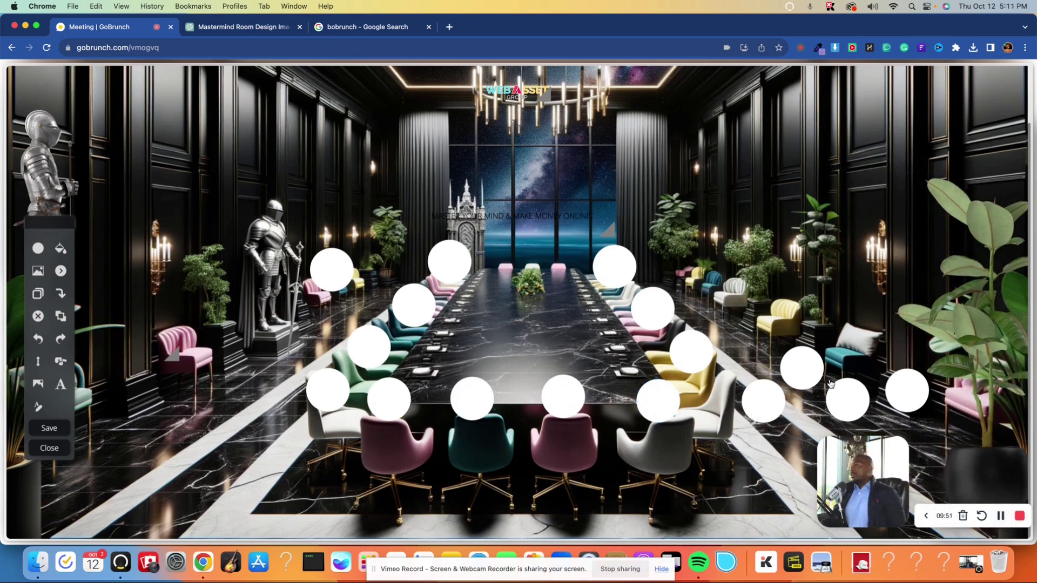
- Move the potted plant left, shrink and delete the front knight, then undo the plant change
{"action": "left_click_drag", "start_coordinate": [910, 335], "coordinate": [280, 276]}
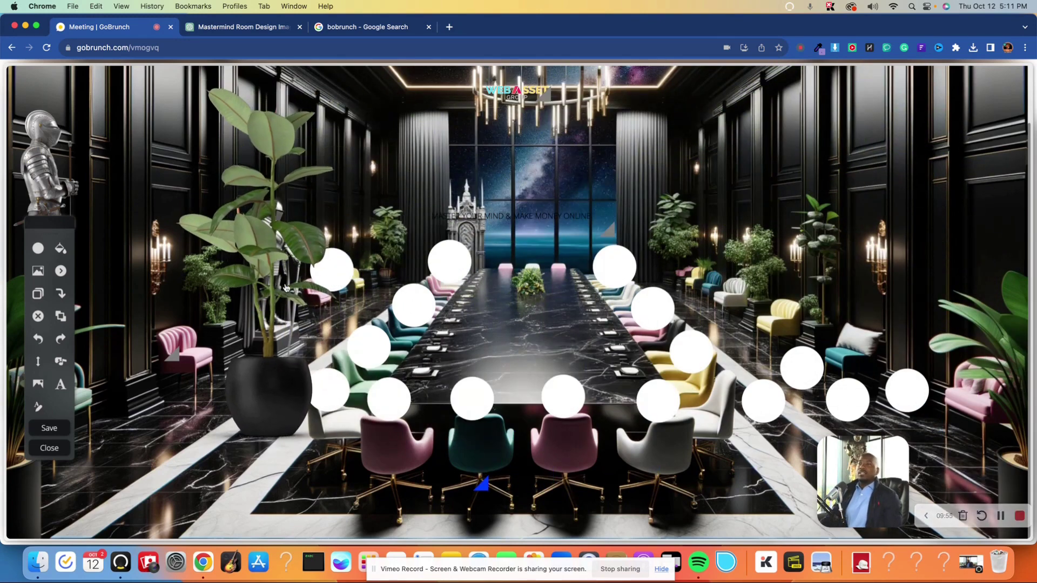
{"action": "mouse_move", "coordinate": [279, 276]}
{"action": "left_mouse_down"}
{"action": "mouse_move", "coordinate": [189, 371]}
{"action": "mouse_move", "coordinate": [233, 340]}
{"action": "left_mouse_up"}
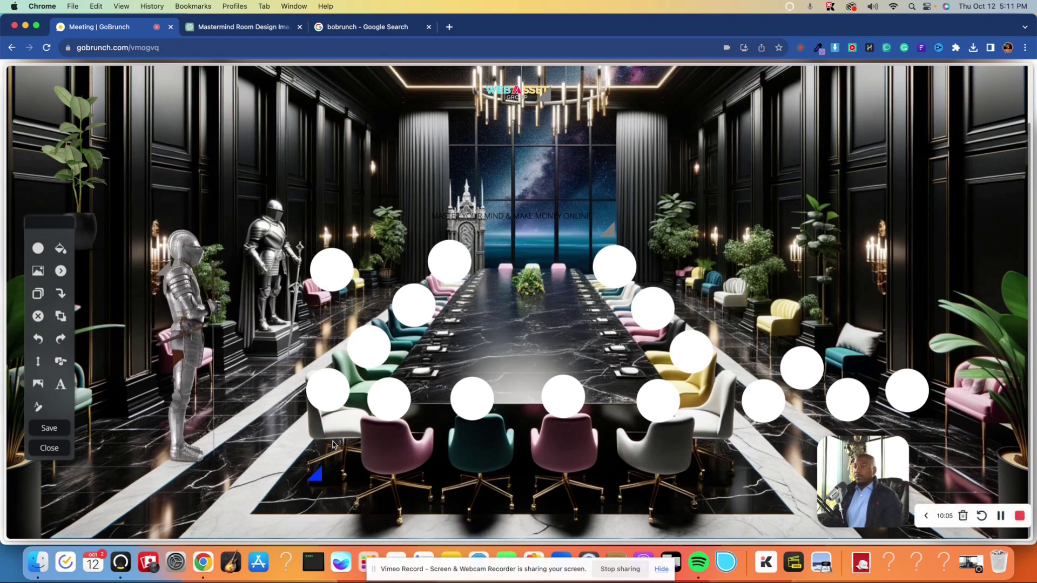
{"action": "left_click_drag", "start_coordinate": [317, 481], "coordinate": [260, 387]}
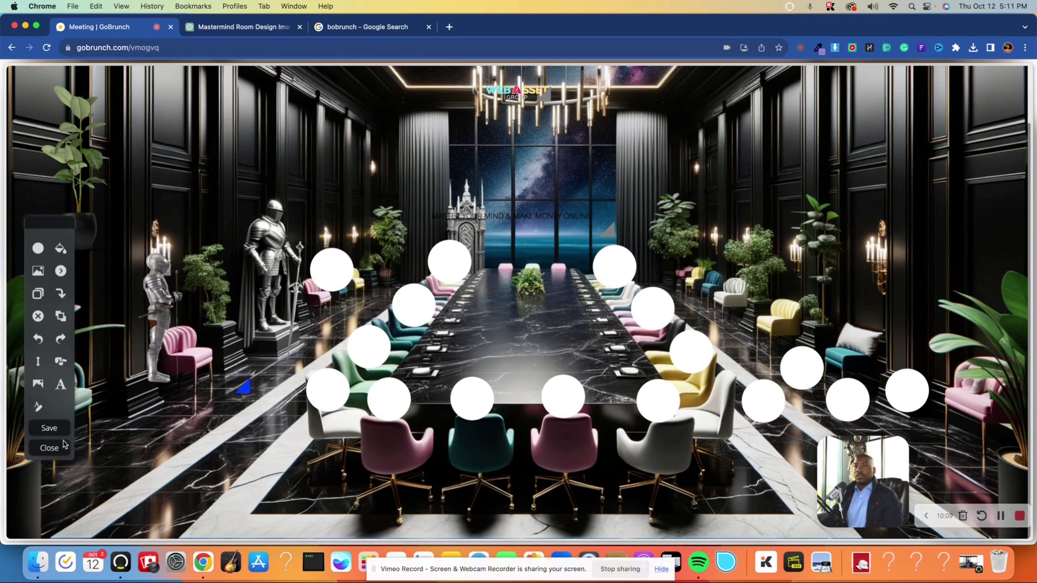
{"action": "left_click", "coordinate": [40, 315]}
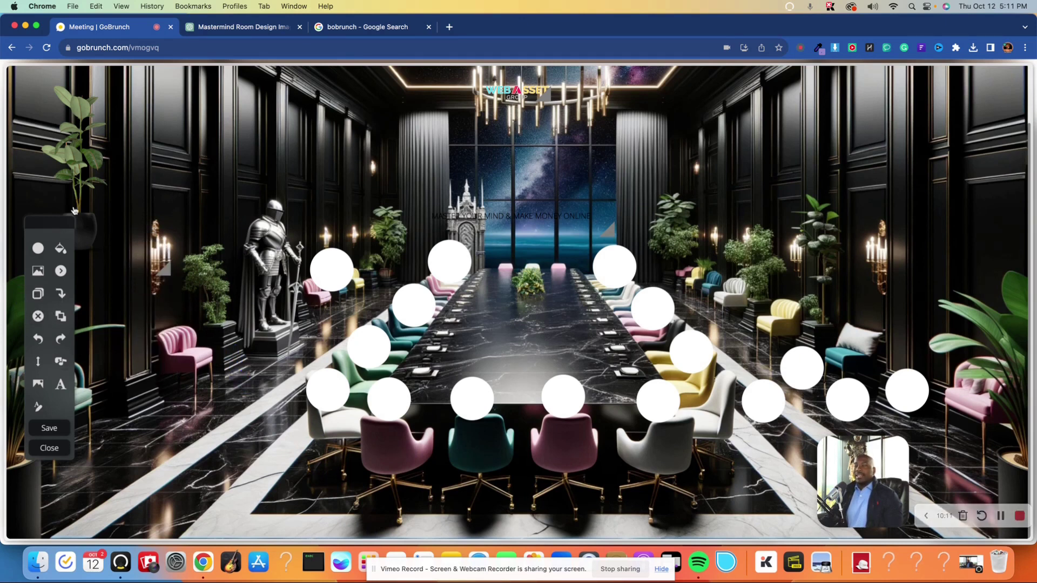
{"action": "left_click", "coordinate": [38, 339]}
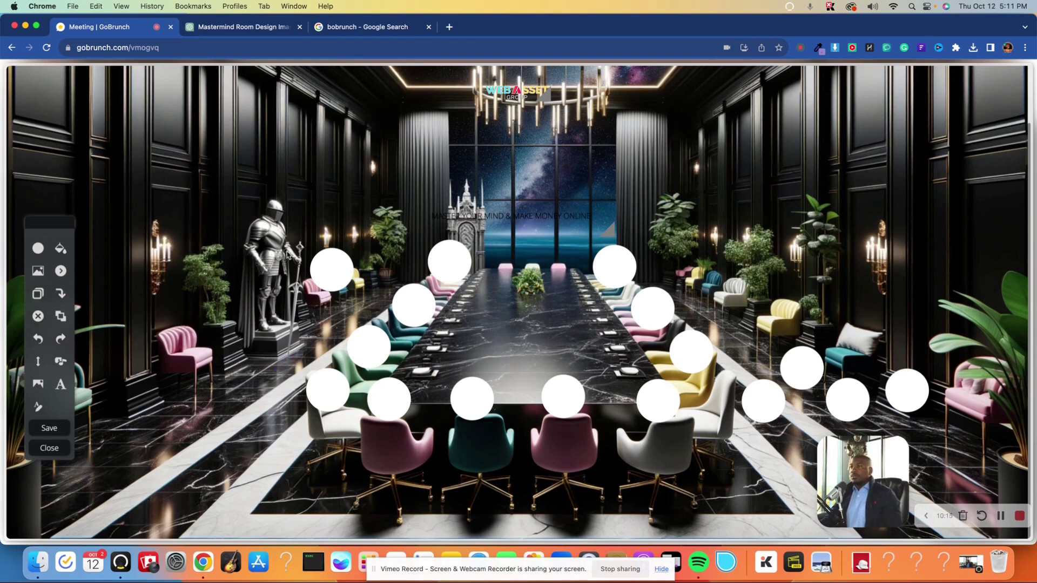
- Nudge the far-left and right-side seat circles onto their chairs around the table
{"action": "left_click_drag", "start_coordinate": [346, 277], "coordinate": [358, 274]}
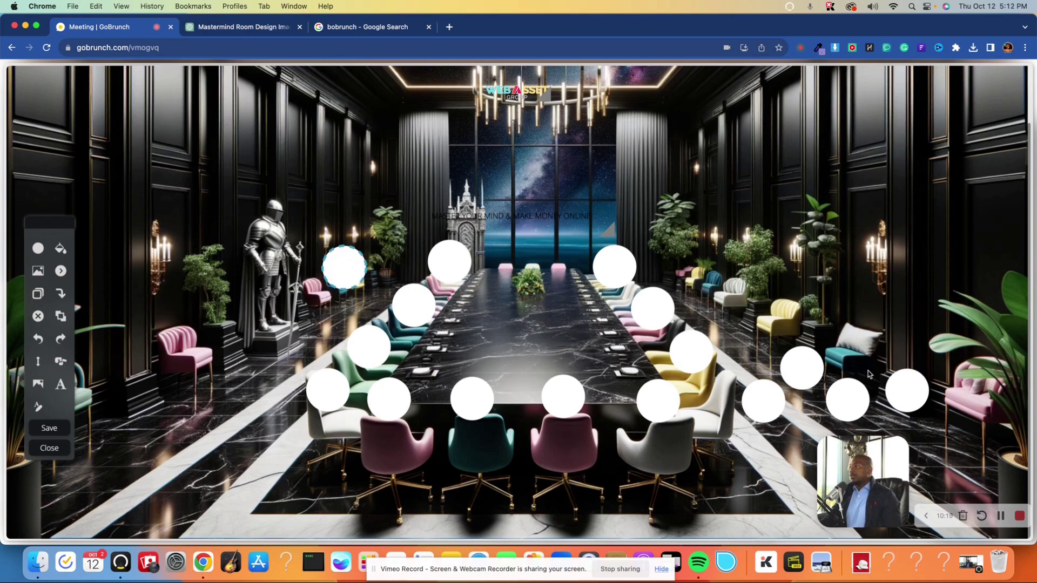
{"action": "left_click_drag", "start_coordinate": [889, 381], "coordinate": [882, 353]}
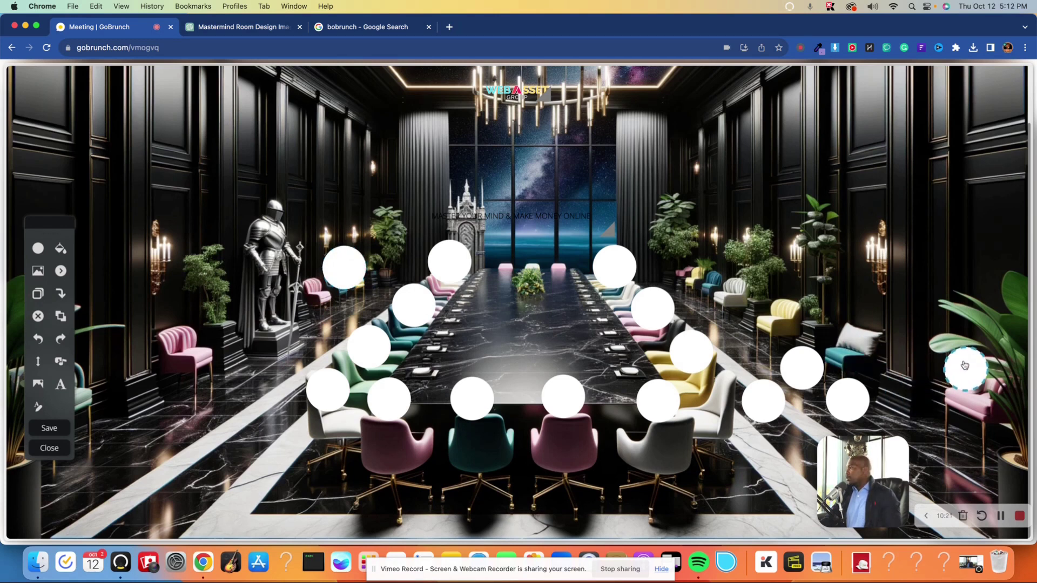
{"action": "left_click_drag", "start_coordinate": [881, 353], "coordinate": [847, 324]}
{"action": "mouse_move", "coordinate": [796, 352]}
{"action": "left_mouse_down"}
{"action": "mouse_move", "coordinate": [770, 312]}
{"action": "mouse_move", "coordinate": [789, 295]}
{"action": "left_mouse_up"}
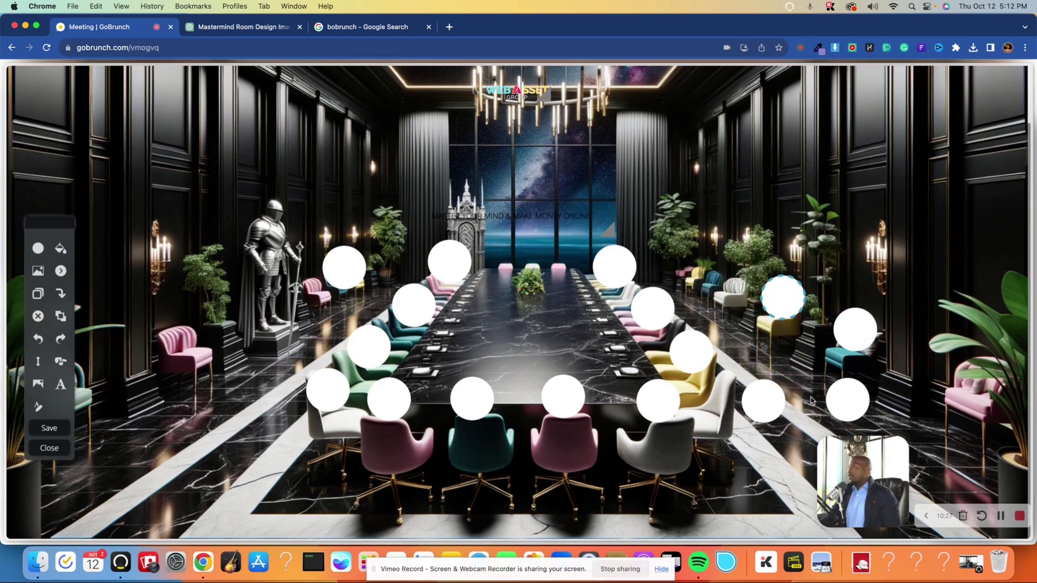
{"action": "left_click_drag", "start_coordinate": [829, 405], "coordinate": [724, 278]}
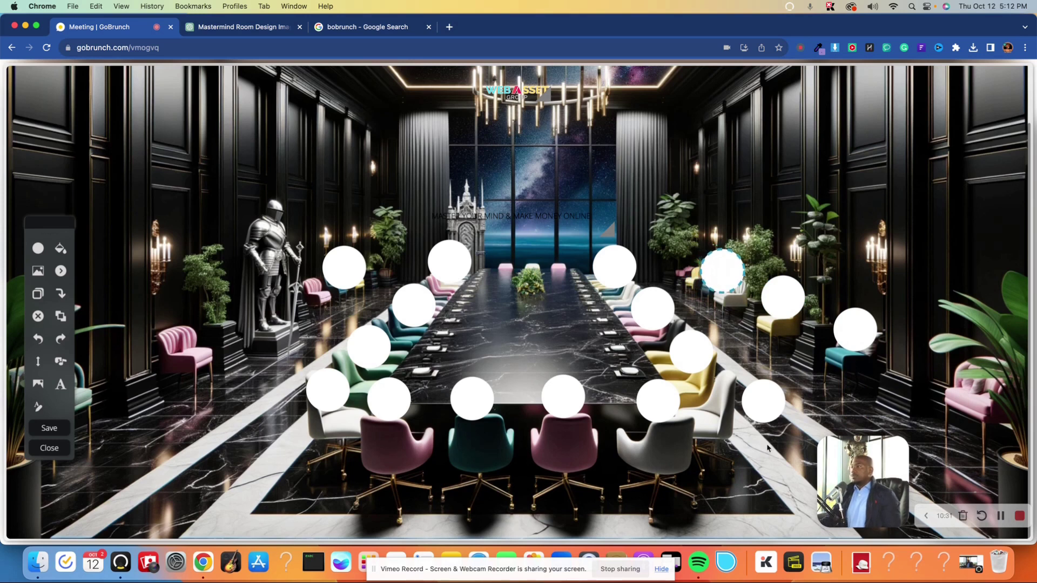
{"action": "left_click_drag", "start_coordinate": [772, 397], "coordinate": [722, 391]}
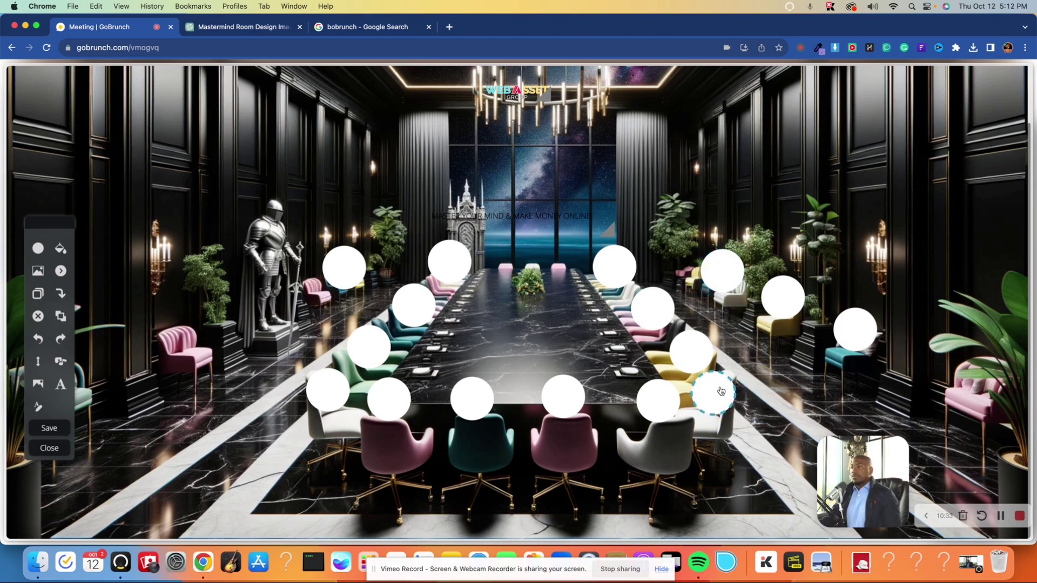
{"action": "left_click_drag", "start_coordinate": [655, 400], "coordinate": [651, 398]}
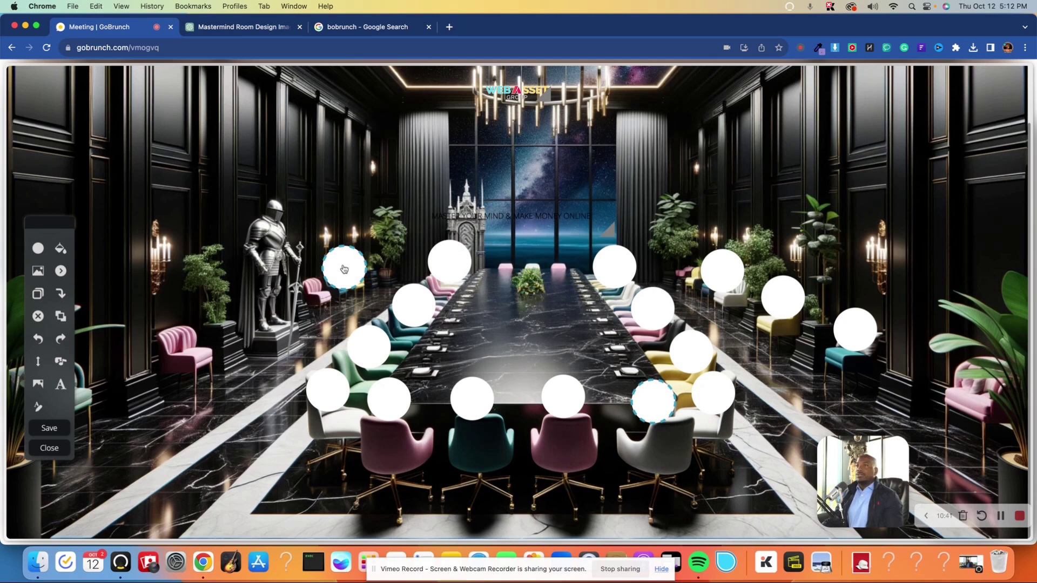
- Duplicate a seat circle onto the pink chair by the knight and move the toolbar aside
{"action": "left_click", "coordinate": [44, 294]}
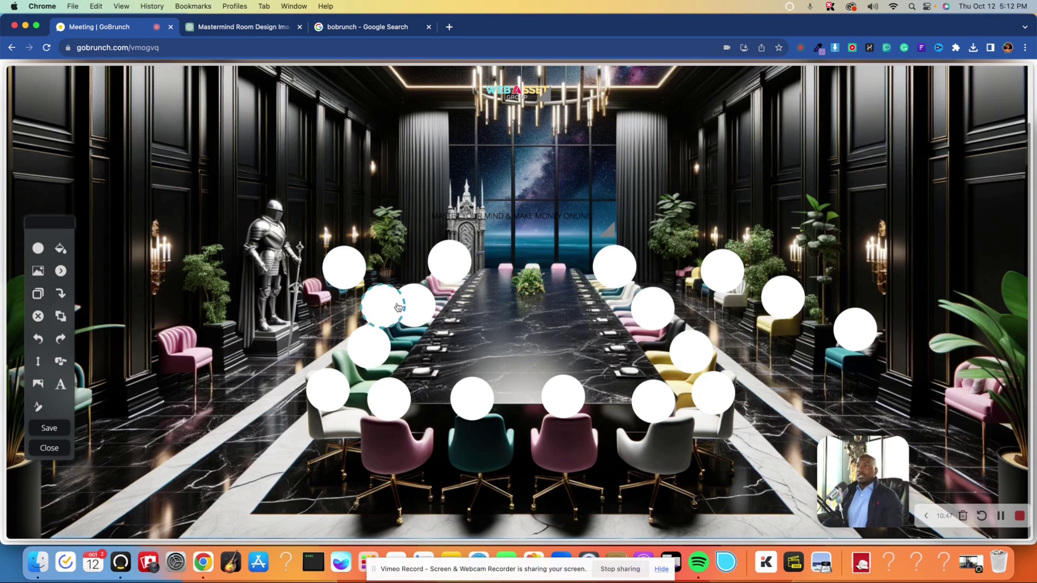
{"action": "left_click_drag", "start_coordinate": [396, 310], "coordinate": [196, 329]}
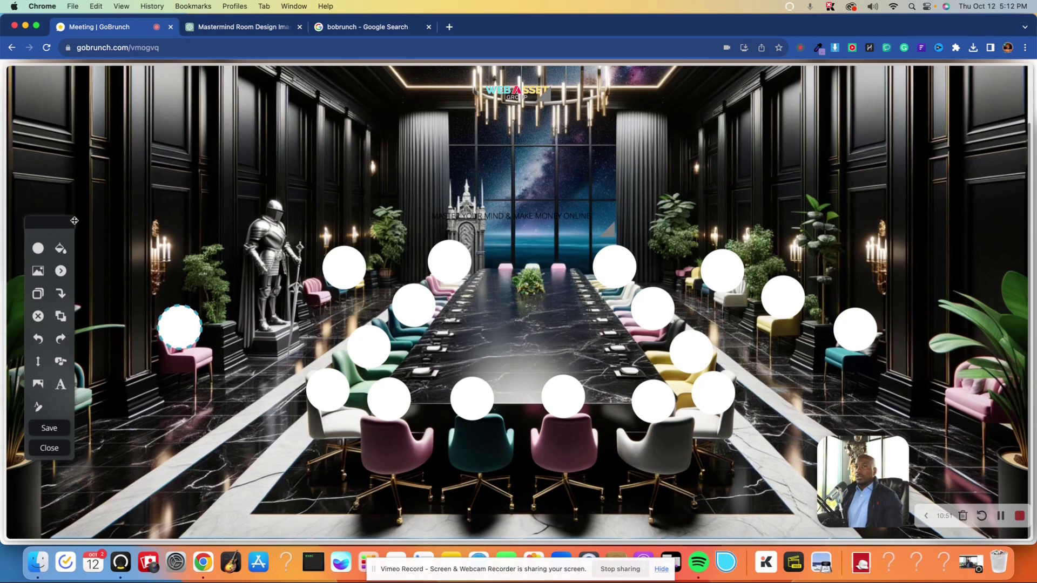
{"action": "left_click_drag", "start_coordinate": [69, 219], "coordinate": [97, 263]}
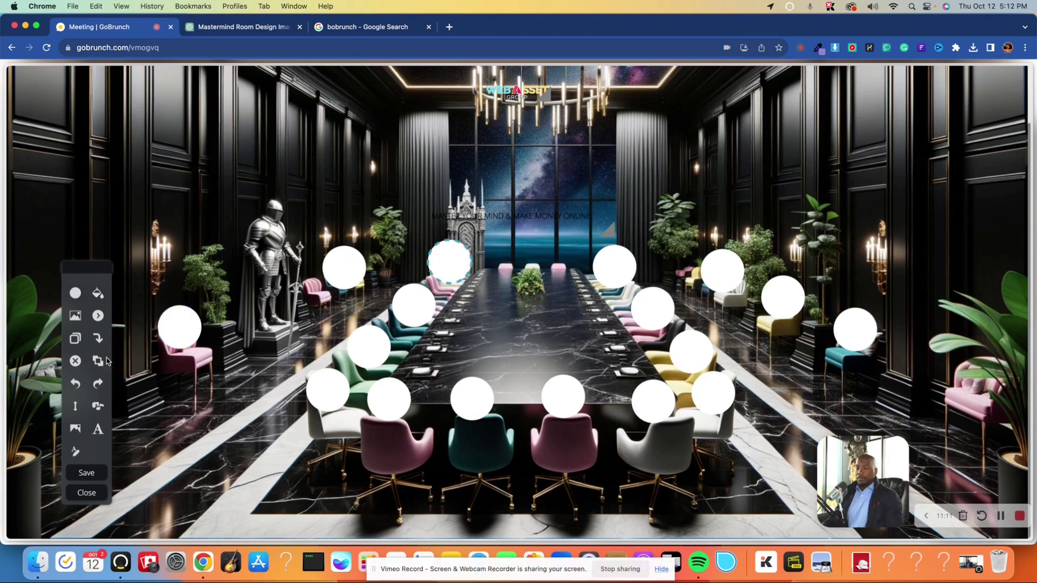
- Add a red circle and centre it at the head of the table
{"action": "left_click", "coordinate": [75, 292]}
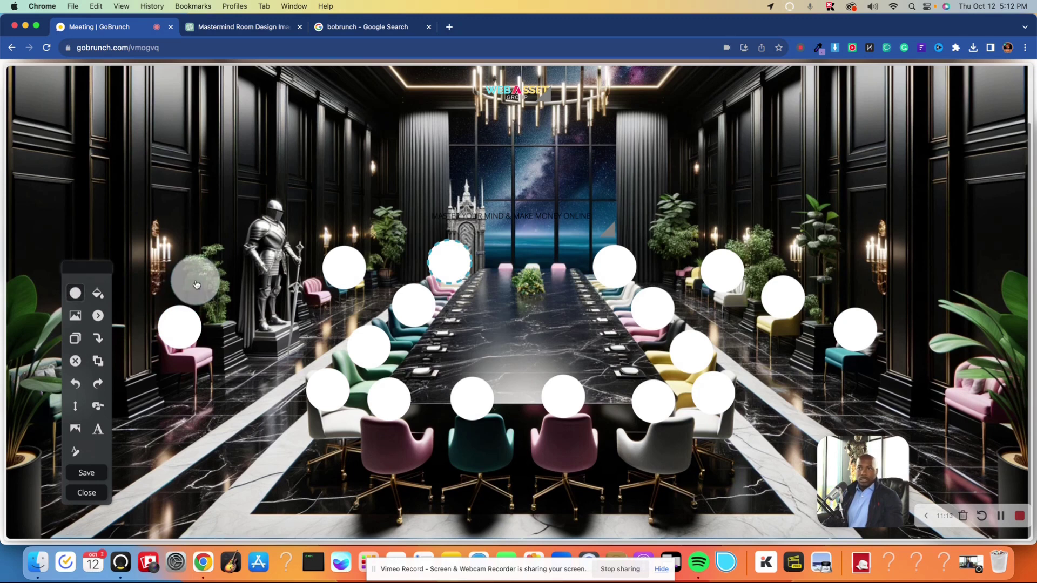
{"action": "left_click_drag", "start_coordinate": [197, 280], "coordinate": [485, 273]}
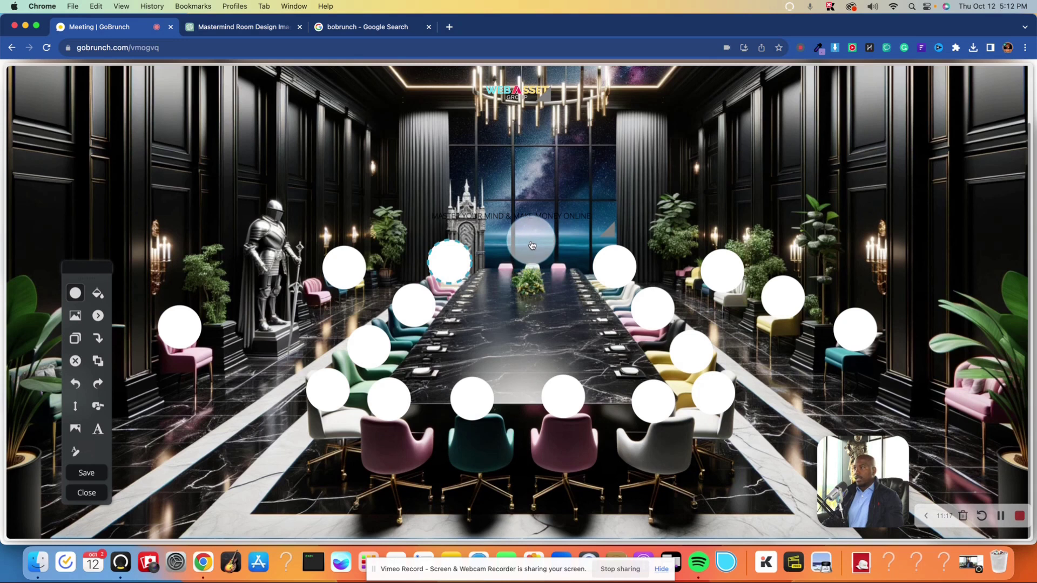
{"action": "left_click_drag", "start_coordinate": [534, 246], "coordinate": [531, 248]}
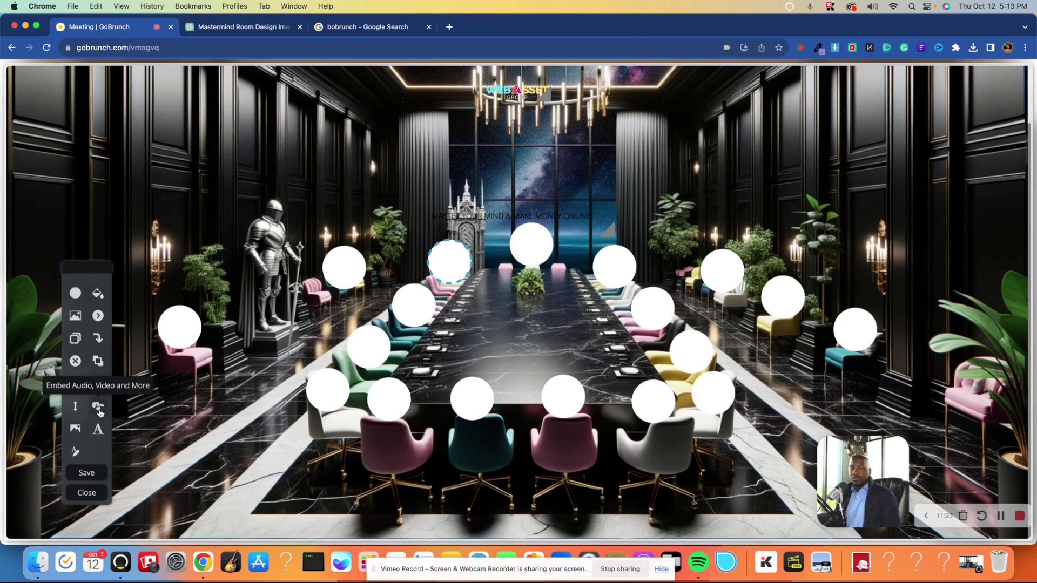
{"action": "left_click", "coordinate": [98, 295]}
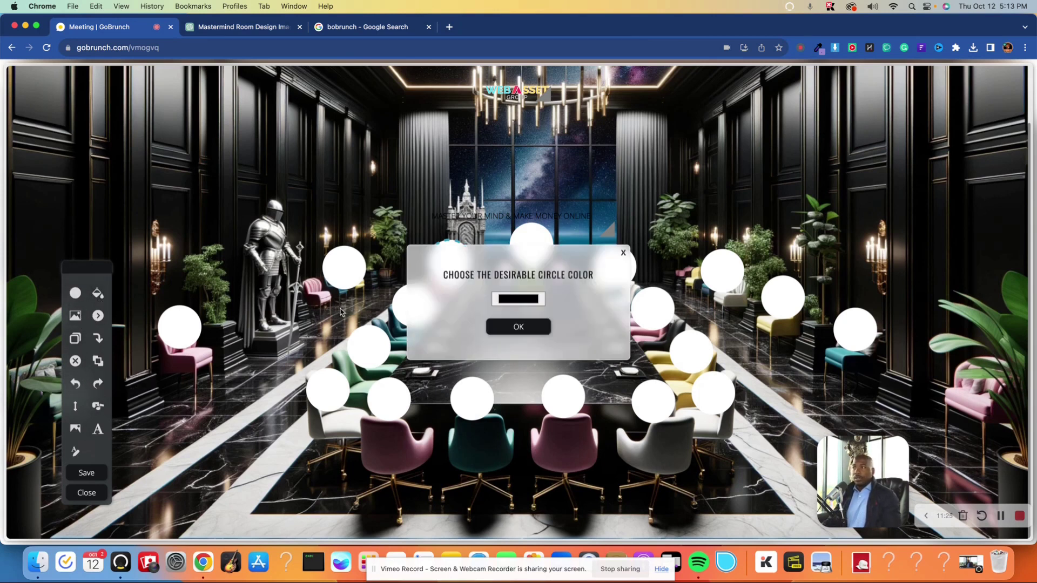
{"action": "left_click", "coordinate": [516, 302]}
{"action": "left_click", "coordinate": [523, 393]}
{"action": "left_click", "coordinate": [597, 286]}
{"action": "left_click", "coordinate": [535, 326]}
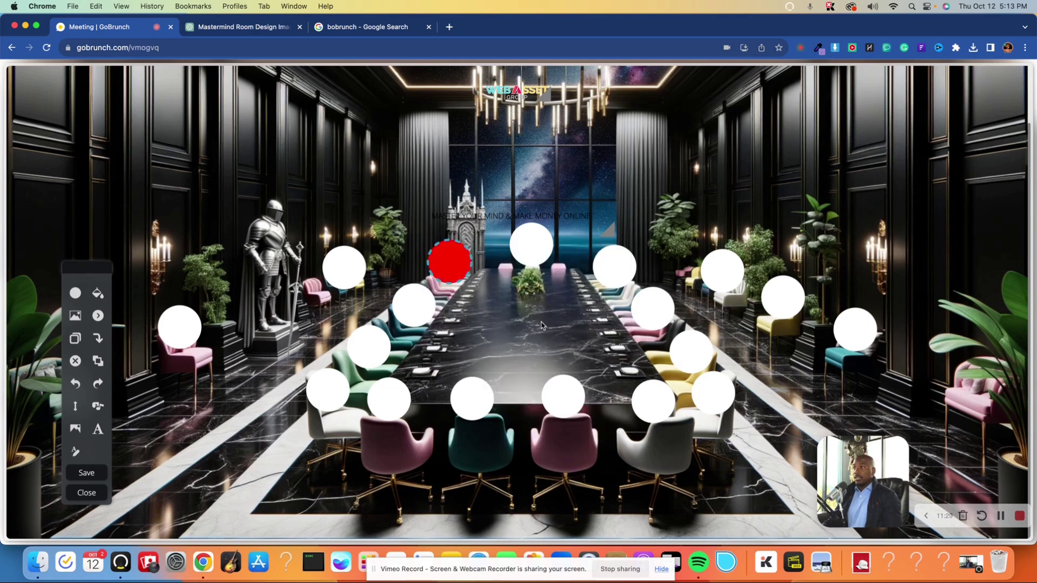
{"action": "mouse_move", "coordinate": [444, 266]}
{"action": "left_mouse_down"}
{"action": "mouse_move", "coordinate": [556, 245]}
{"action": "mouse_move", "coordinate": [446, 262]}
{"action": "left_mouse_up"}
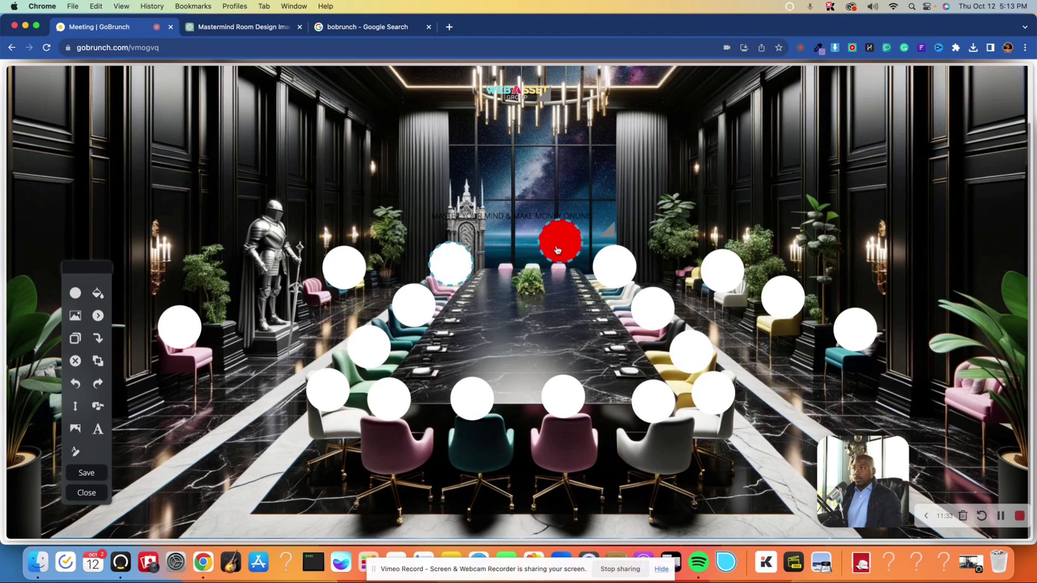
{"action": "left_click_drag", "start_coordinate": [557, 250], "coordinate": [522, 256]}
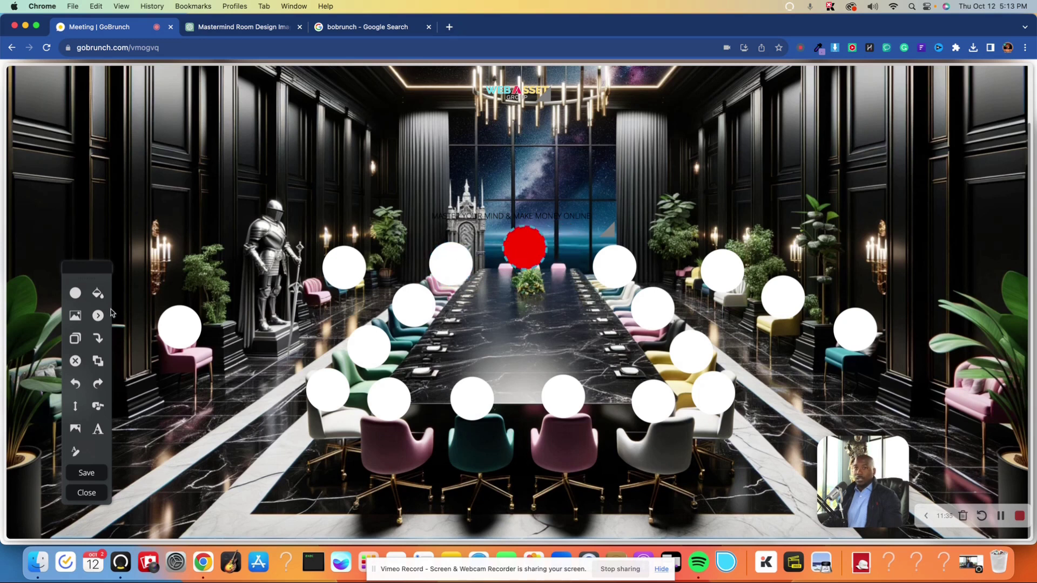
- Recolour the head-of-table circle purple (185,33,196) and fine-tune its position
{"action": "left_click", "coordinate": [98, 294]}
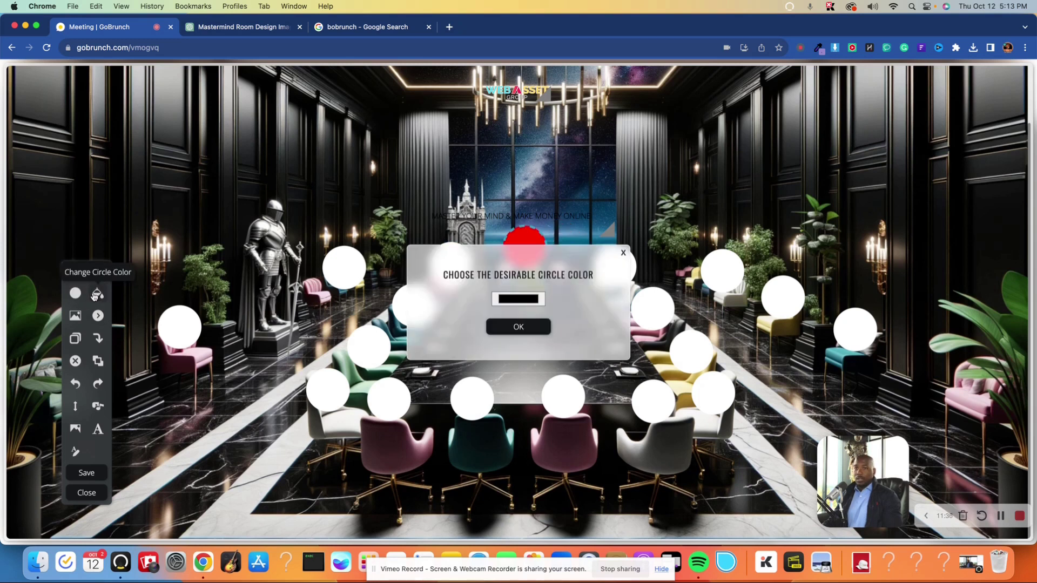
{"action": "left_click", "coordinate": [526, 301]}
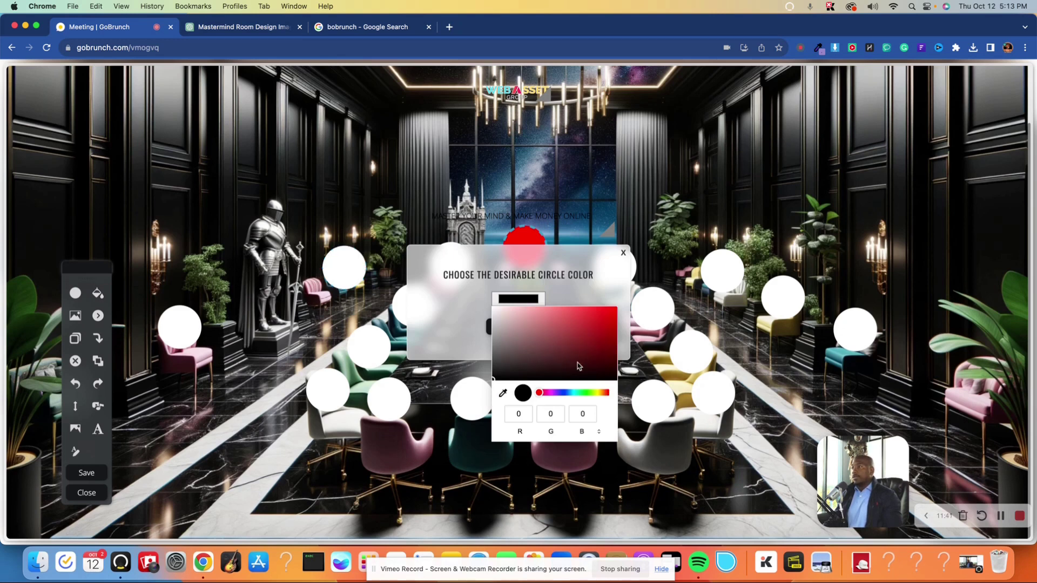
{"action": "left_click", "coordinate": [551, 393]}
{"action": "left_click_drag", "start_coordinate": [567, 350], "coordinate": [595, 322]}
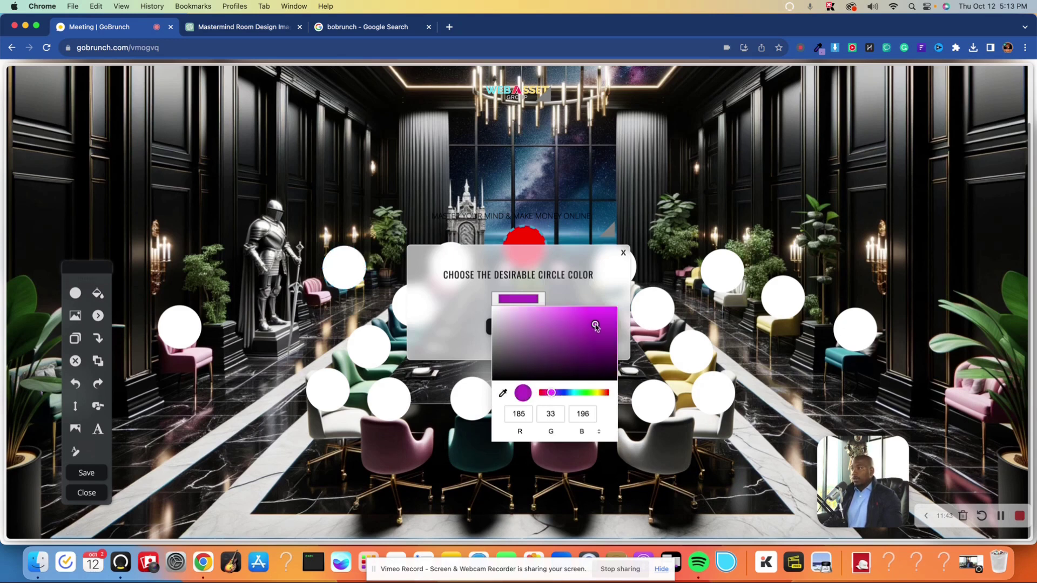
{"action": "left_click", "coordinate": [520, 326]}
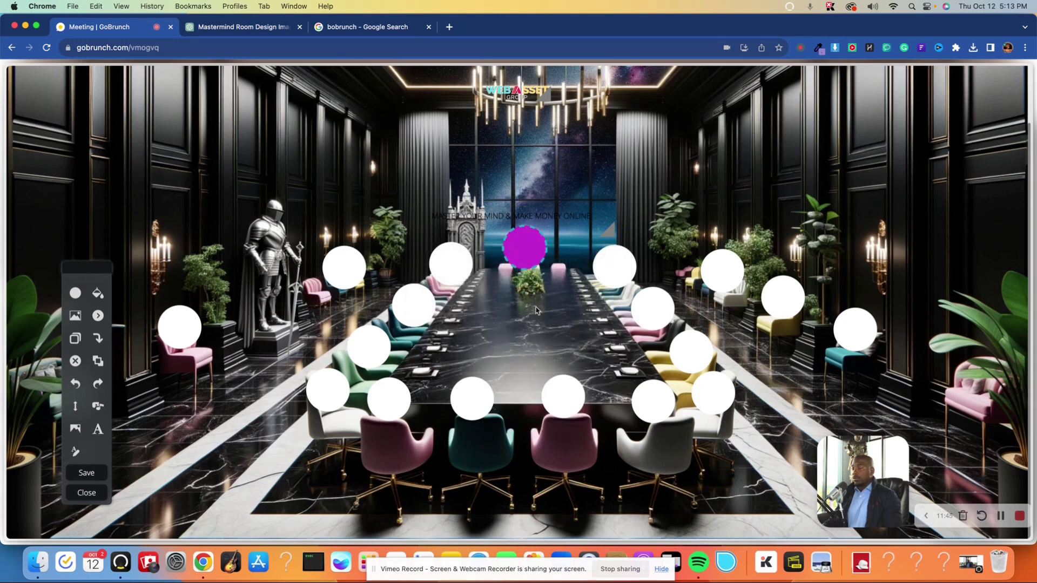
{"action": "left_click_drag", "start_coordinate": [529, 254], "coordinate": [530, 250]}
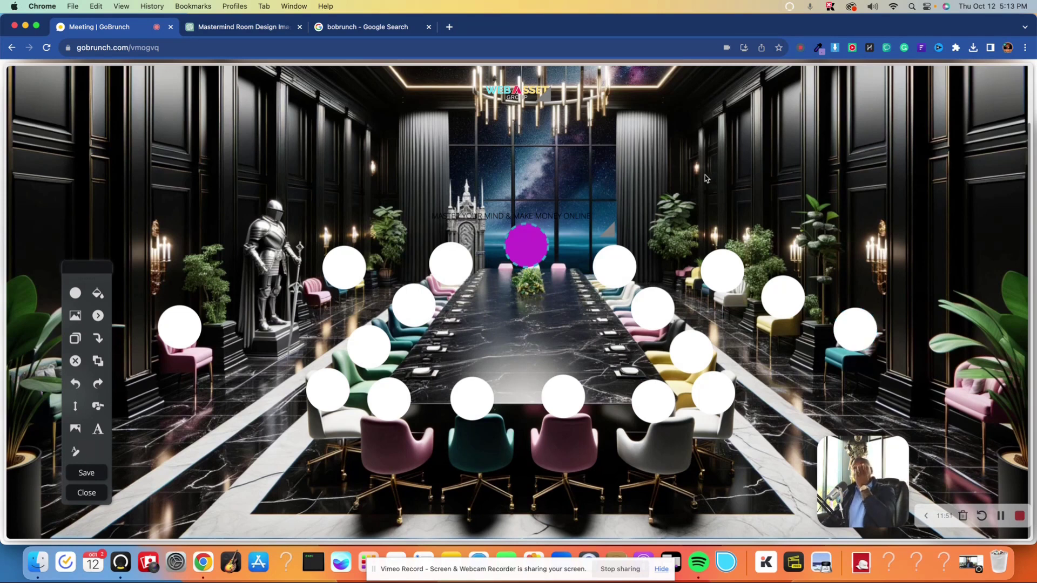
{"action": "scroll", "coordinate": [640, 194], "scroll_direction": "up", "scroll_amount": 2}
- Delete the slogan text, centre the Web Asset Group logo on the table, and save
{"action": "left_click_drag", "start_coordinate": [558, 273], "coordinate": [559, 187]}
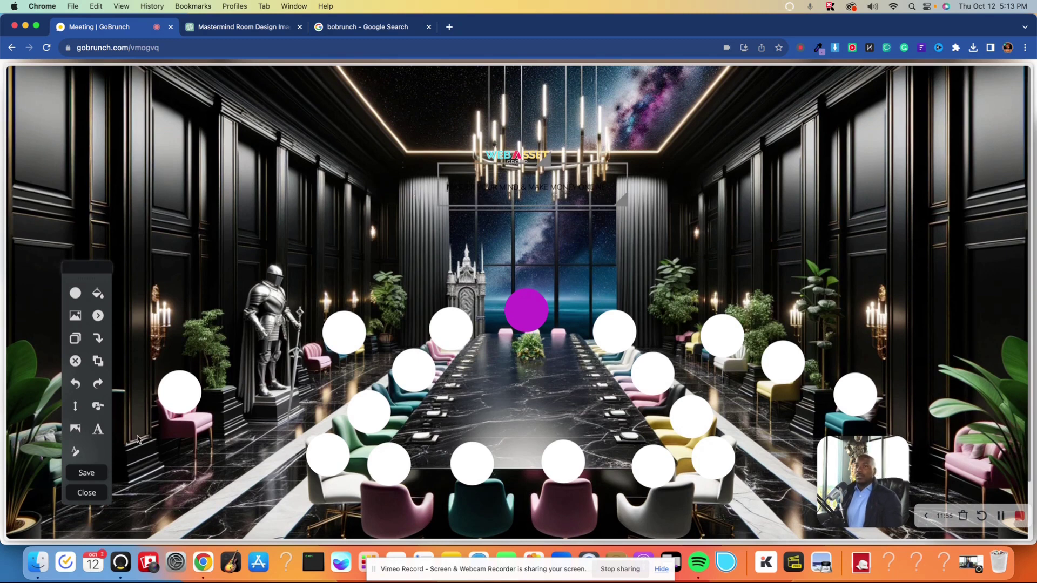
{"action": "left_click", "coordinate": [76, 360]}
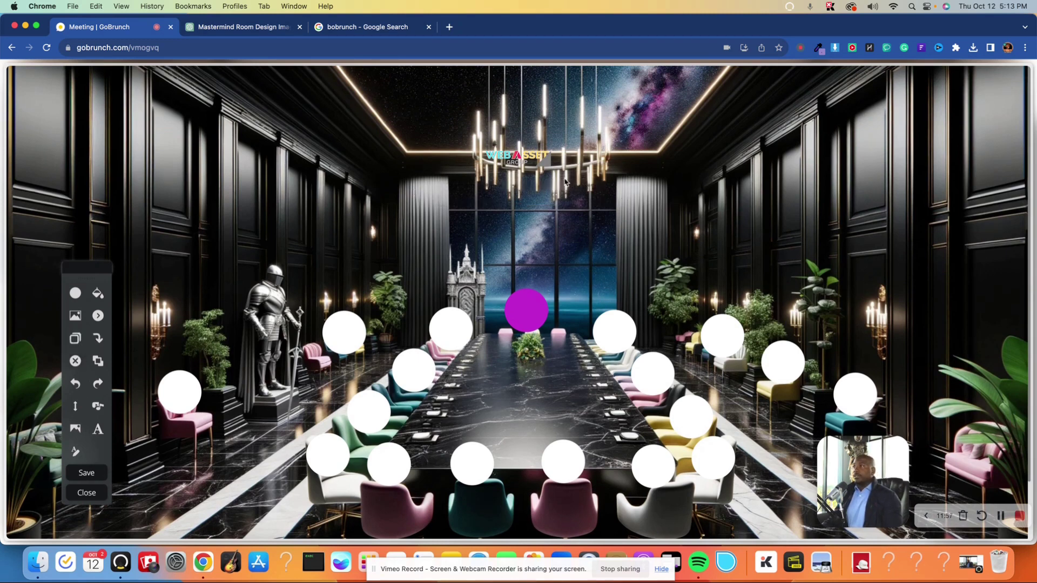
{"action": "mouse_move", "coordinate": [530, 160]}
{"action": "left_mouse_down"}
{"action": "mouse_move", "coordinate": [355, 120]}
{"action": "mouse_move", "coordinate": [554, 273]}
{"action": "mouse_move", "coordinate": [534, 390]}
{"action": "left_mouse_up"}
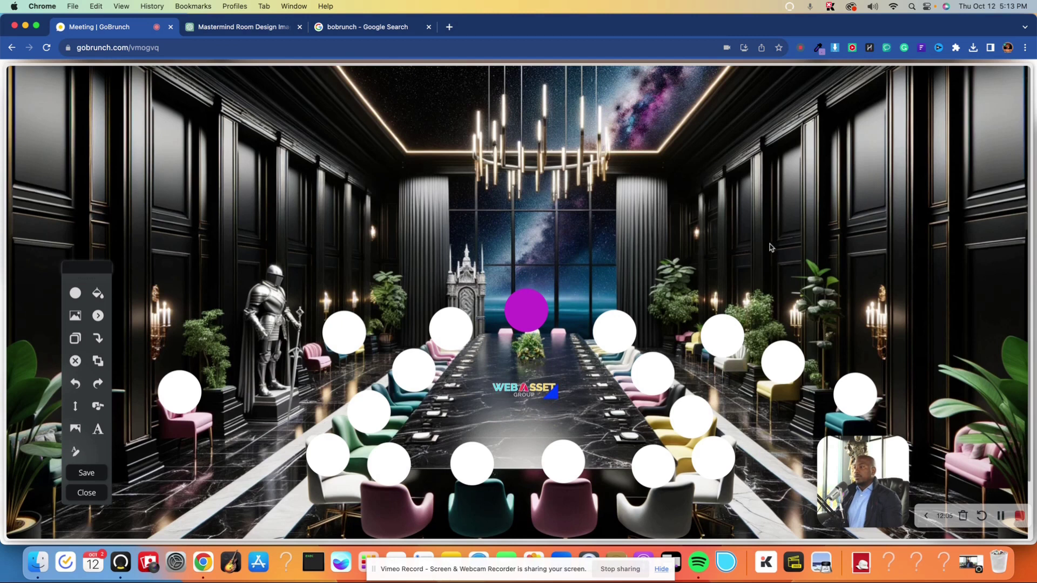
{"action": "left_click_drag", "start_coordinate": [541, 390], "coordinate": [543, 388]}
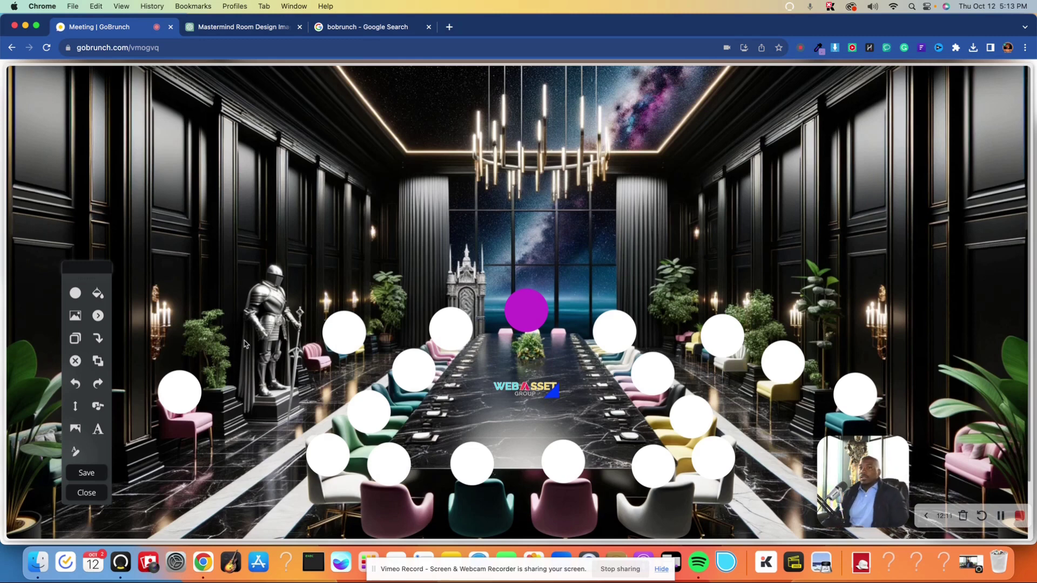
{"action": "left_click", "coordinate": [104, 475]}
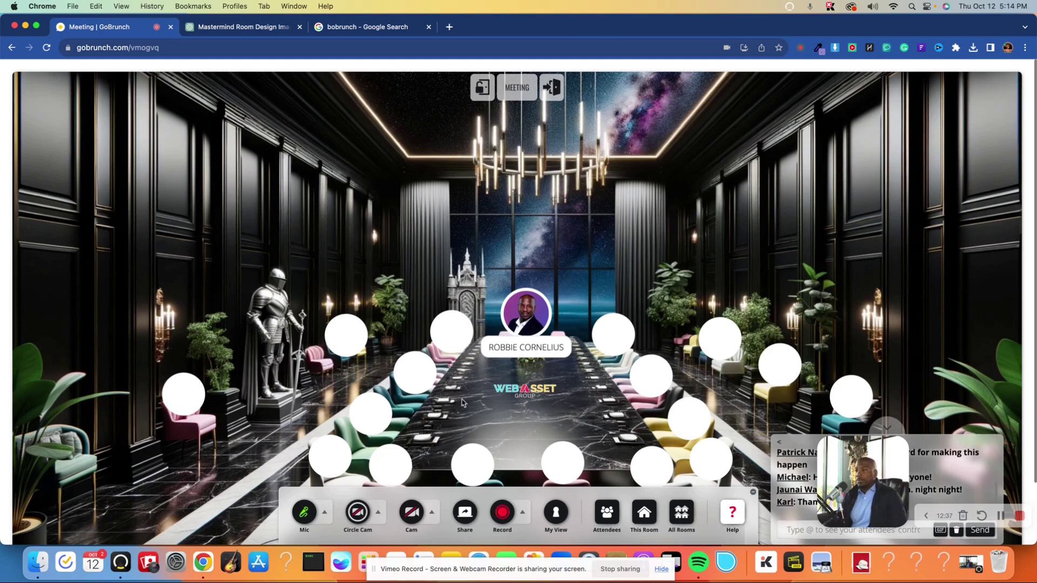
- Switch on the Insta360 Link camera and place its video tile above the host seat
{"action": "left_click", "coordinate": [432, 512]}
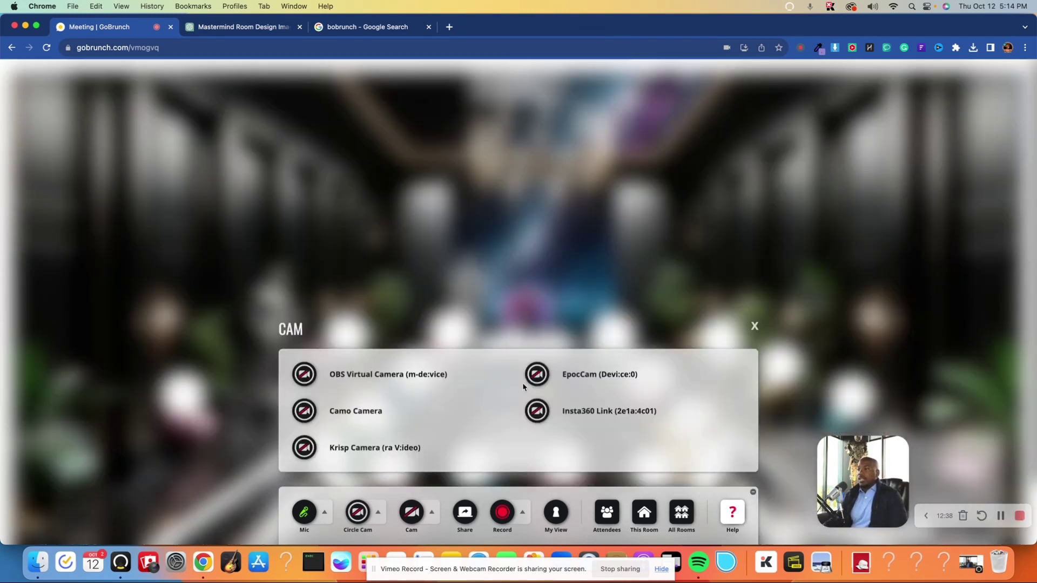
{"action": "left_click", "coordinate": [591, 413]}
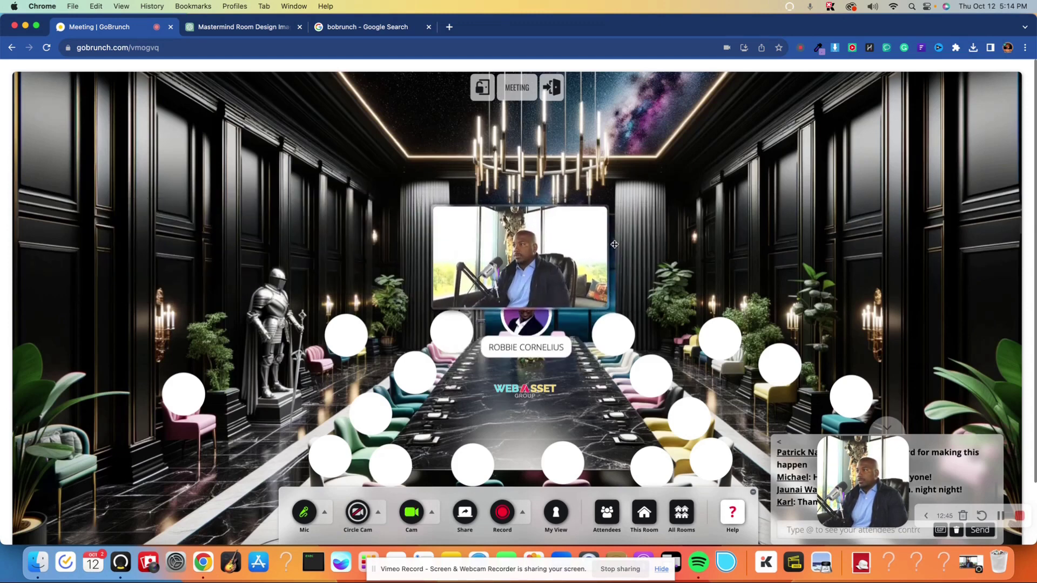
{"action": "mouse_move", "coordinate": [567, 258]}
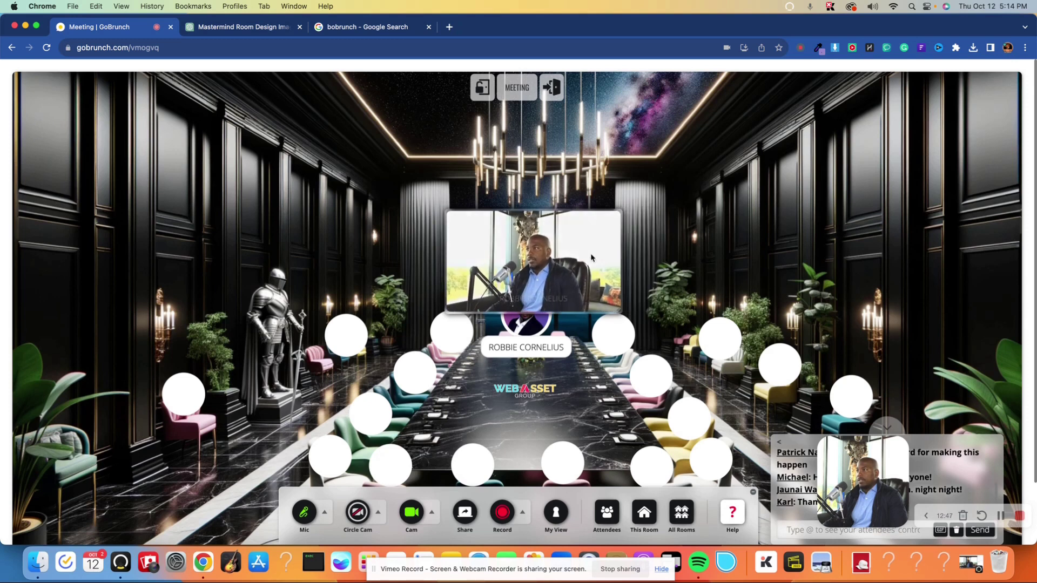
{"action": "left_click_drag", "start_coordinate": [628, 249], "coordinate": [573, 233]}
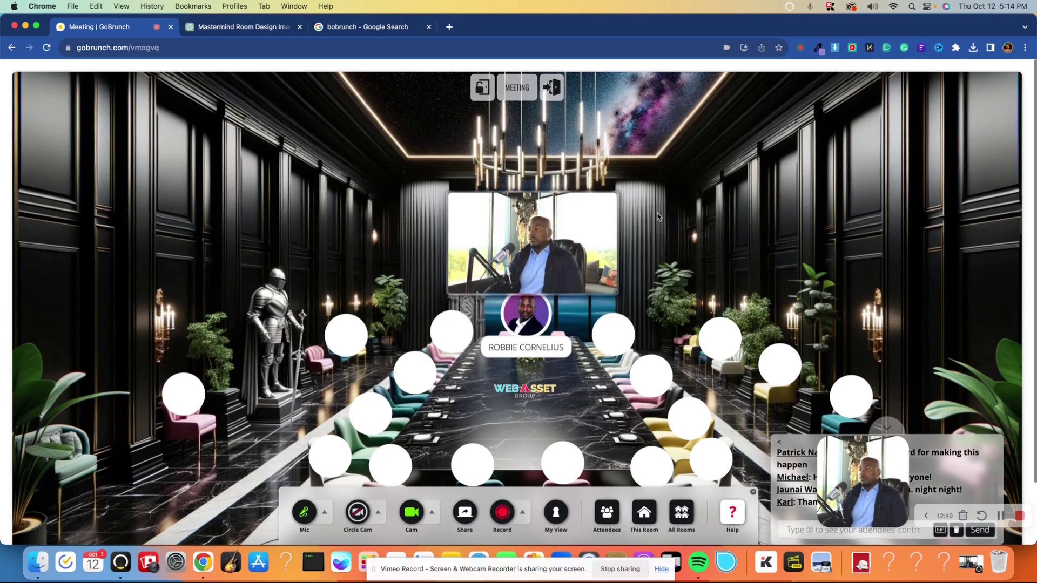